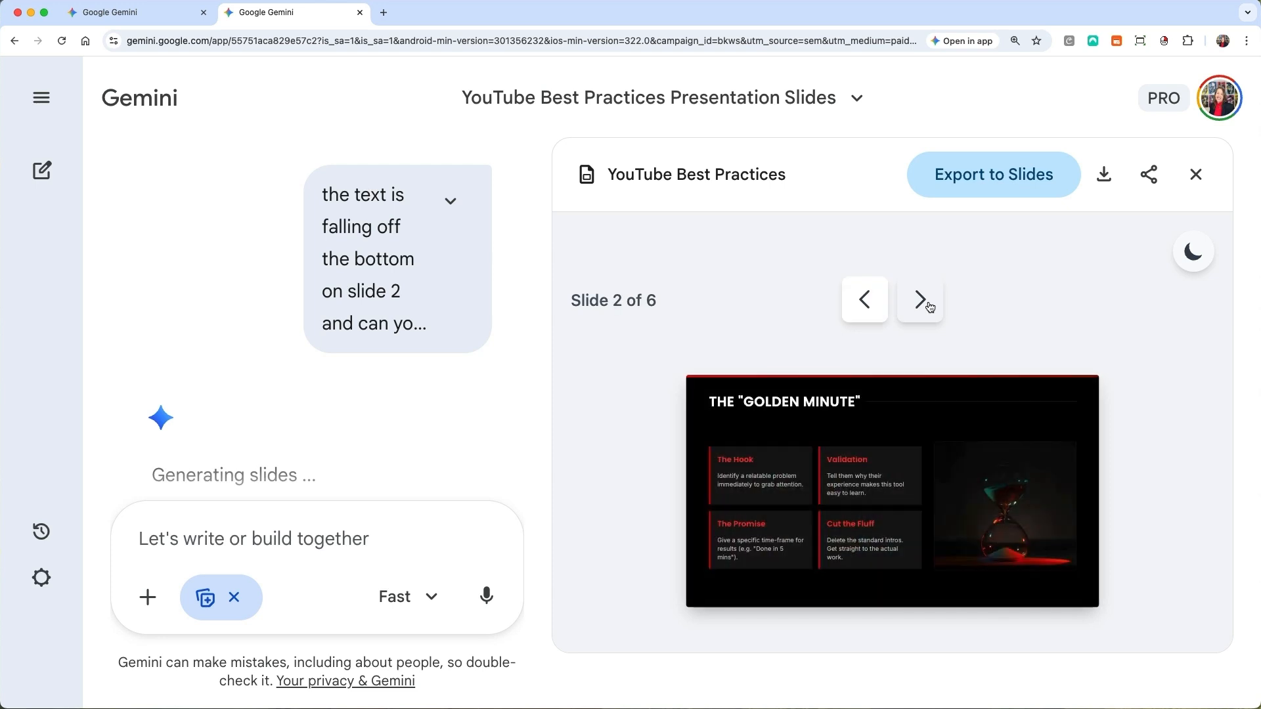
{"action": "left_click", "coordinate": [927, 304]}
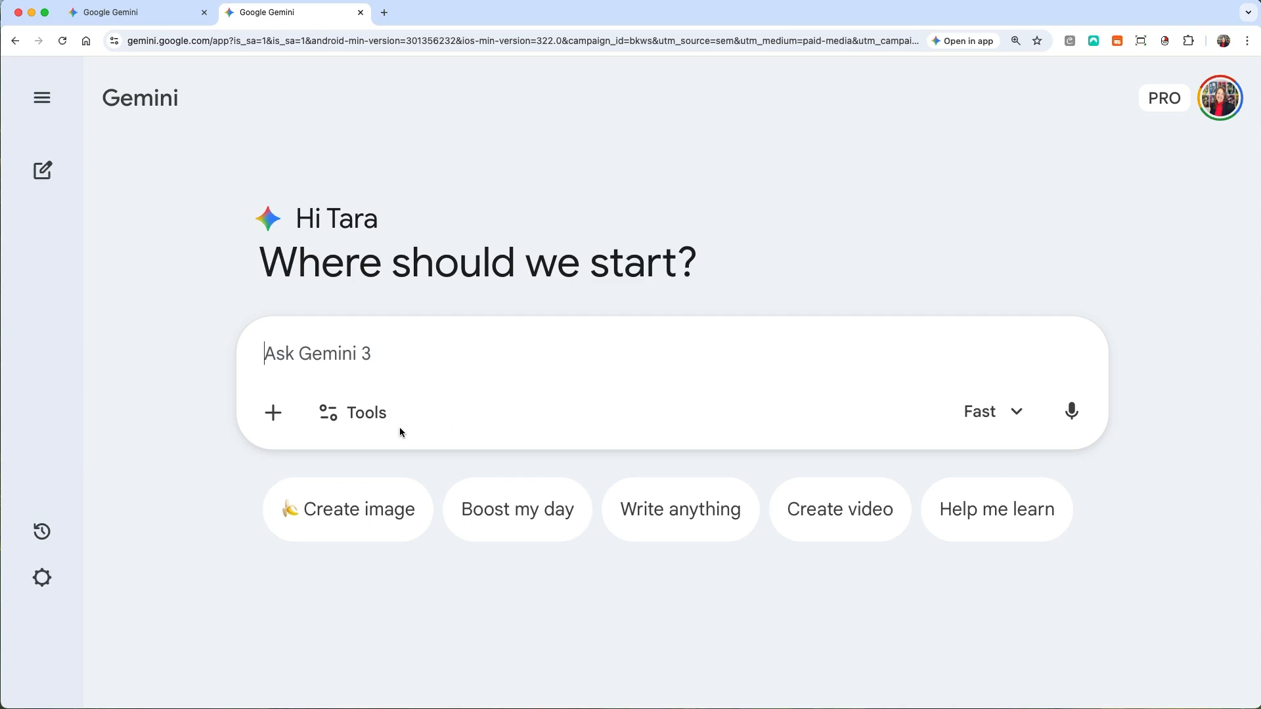
- Use Canvas to generate 5 PowerPoint slides plus a cover on productivity tips, with a white background and a modern tech look
{"action": "left_click", "coordinate": [371, 420]}
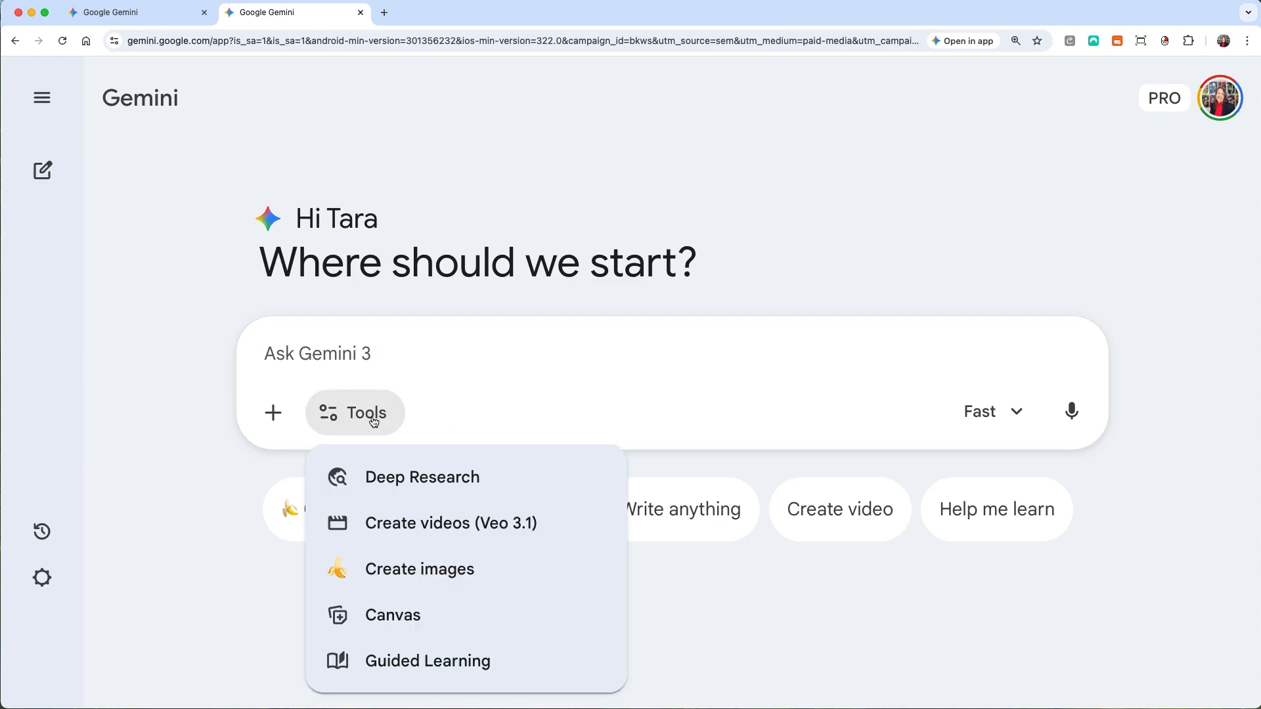
{"action": "left_click", "coordinate": [360, 607]}
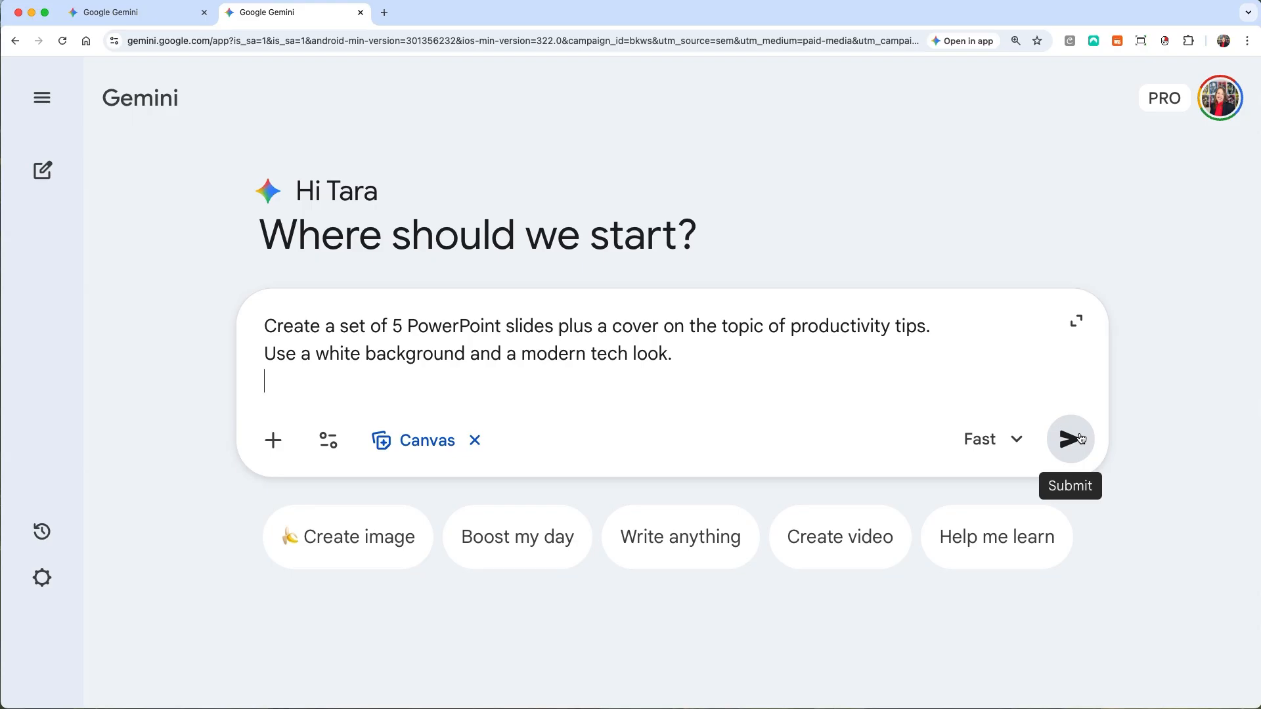
{"action": "left_click", "coordinate": [1070, 439]}
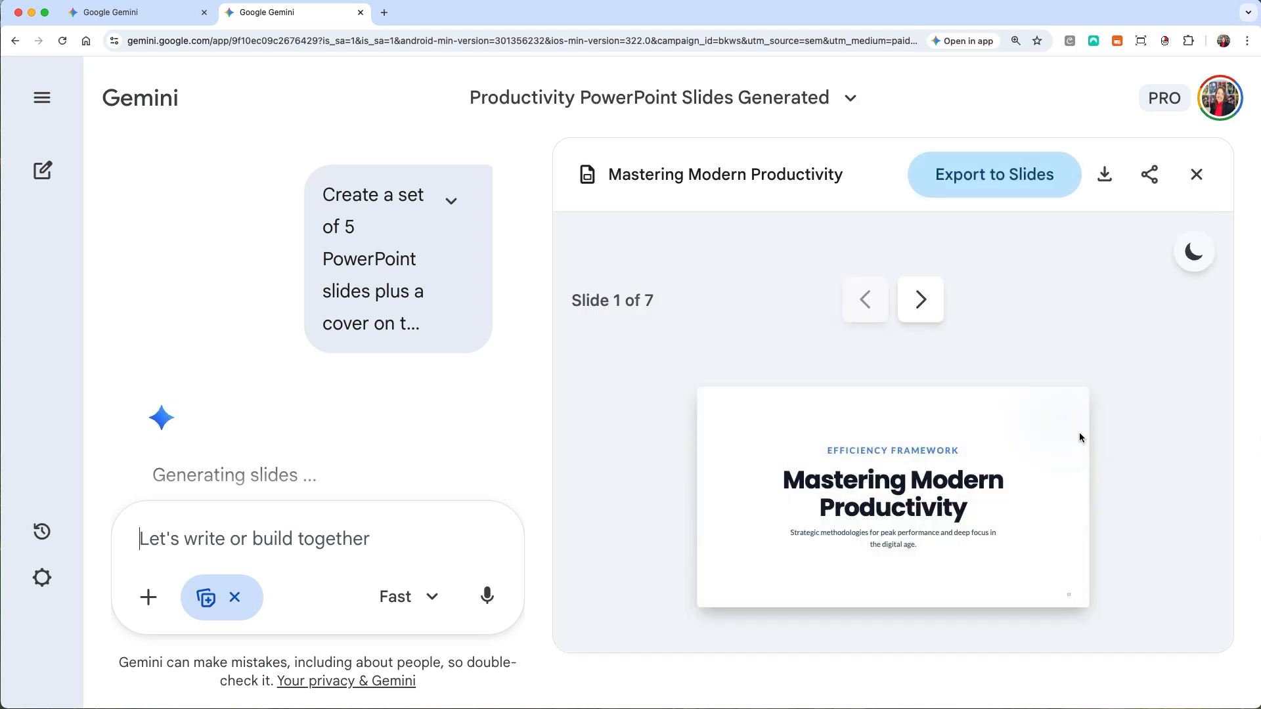
- Page through the generated productivity deck from the cover to its last slide
{"action": "left_click", "coordinate": [921, 300]}
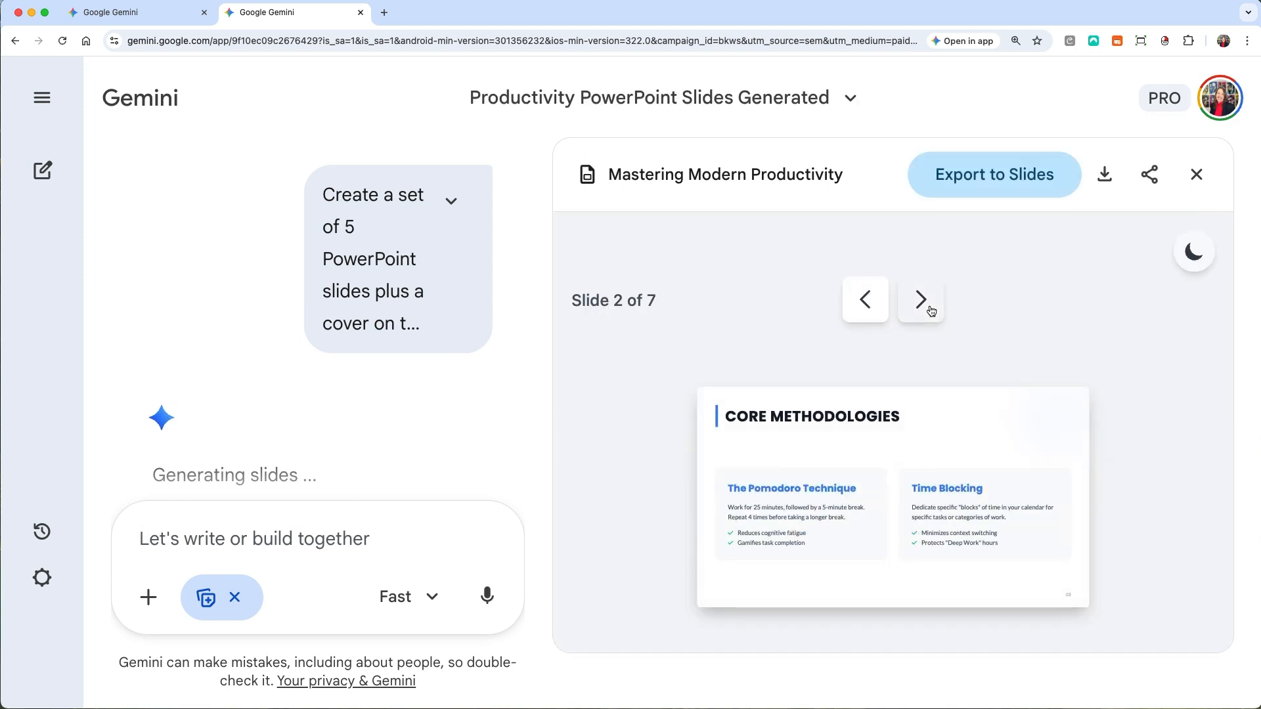
{"action": "left_click", "coordinate": [930, 308]}
{"action": "left_click", "coordinate": [930, 307]}
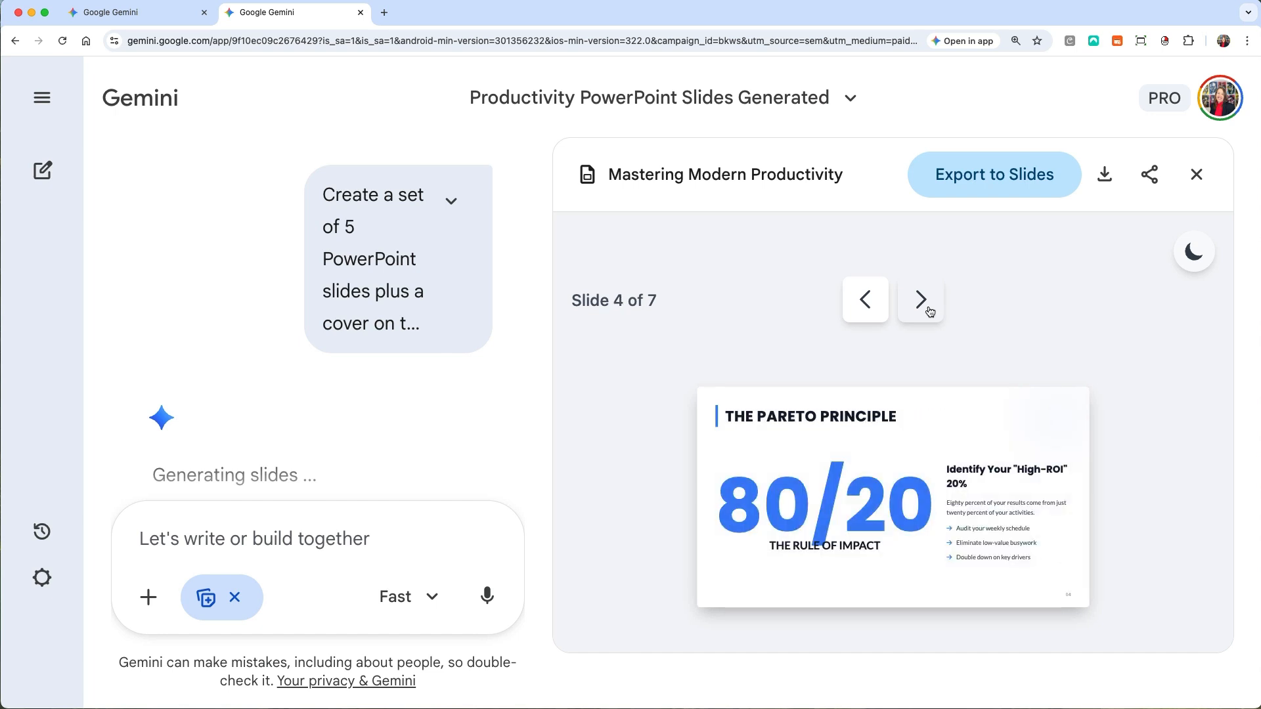
{"action": "left_click", "coordinate": [930, 311]}
{"action": "left_click", "coordinate": [930, 312]}
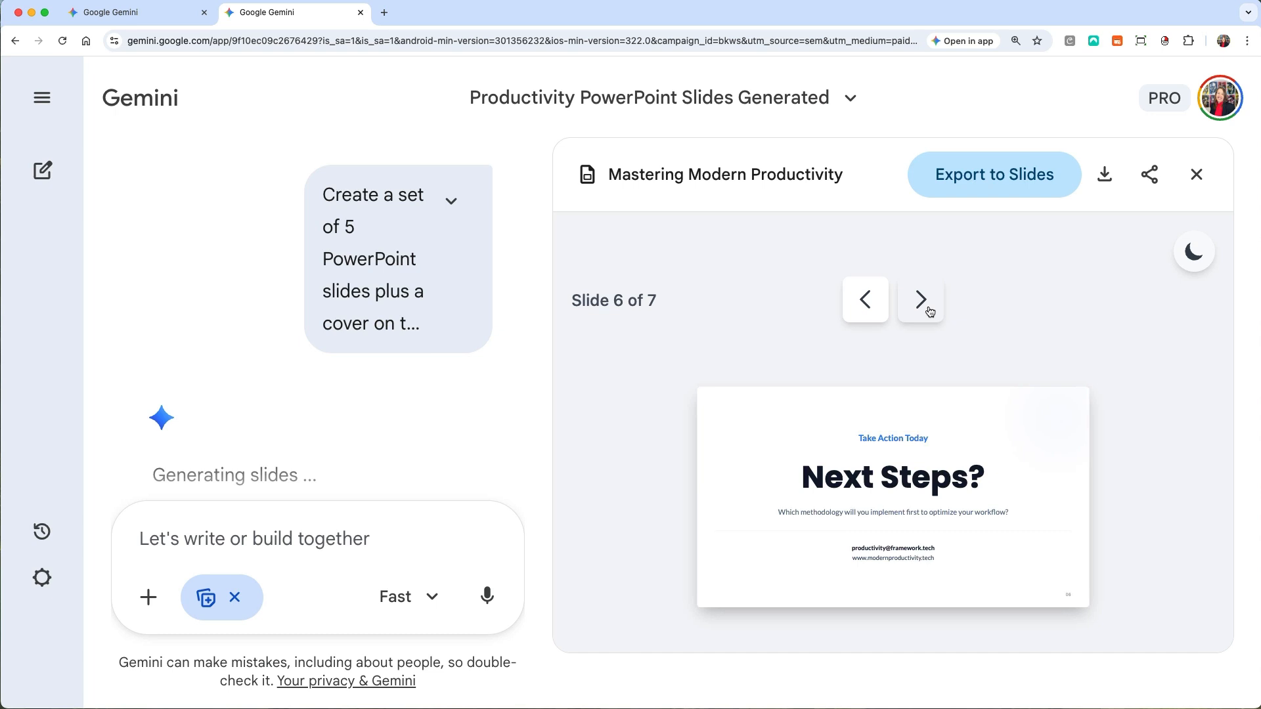
{"action": "left_click", "coordinate": [930, 311]}
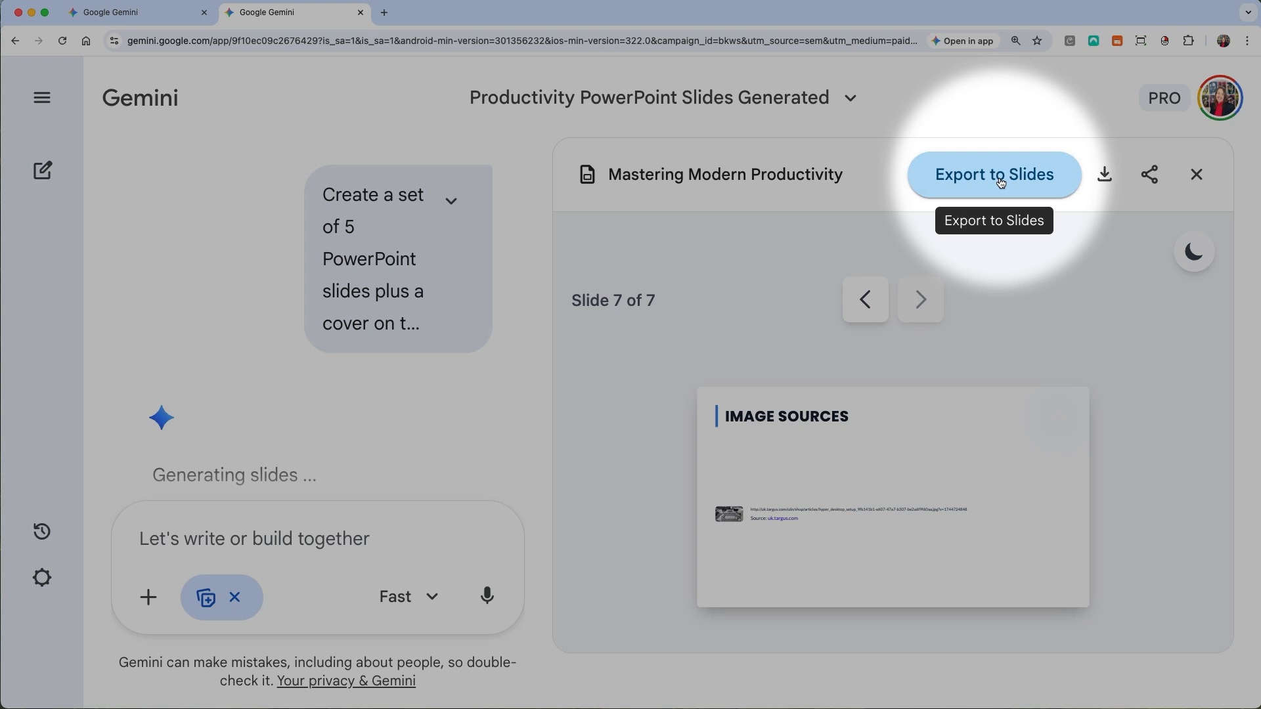
- Export the productivity deck to Google Slides and open the exported presentation
{"action": "left_click", "coordinate": [1000, 183]}
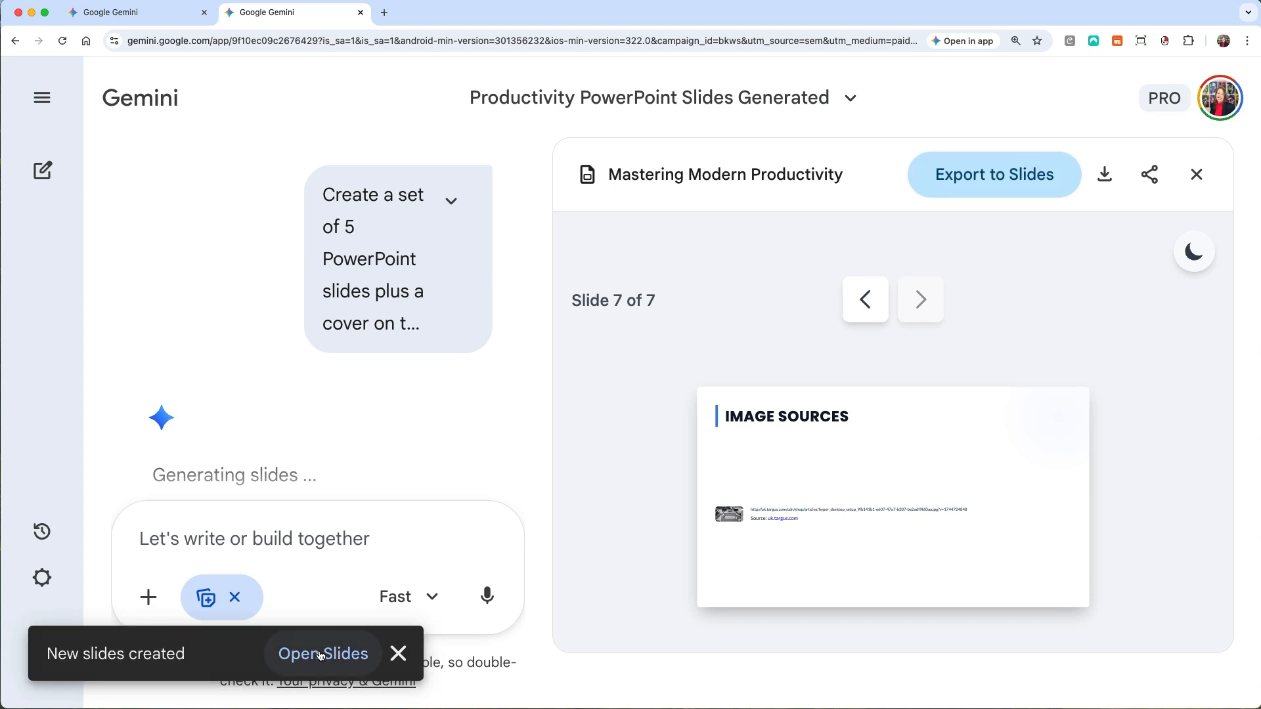
{"action": "left_click", "coordinate": [321, 654]}
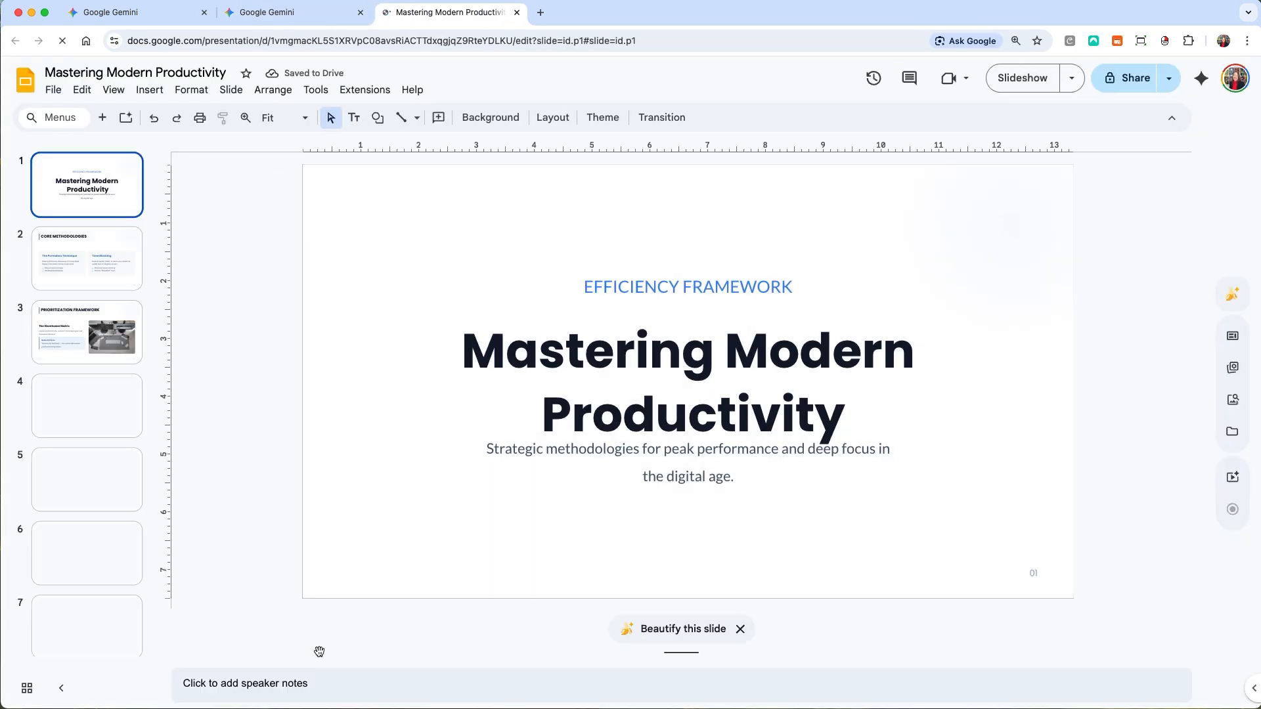
- Select the title, the heading above it and the subtitle on the cover slide to examine their editability
{"action": "left_click", "coordinate": [709, 351]}
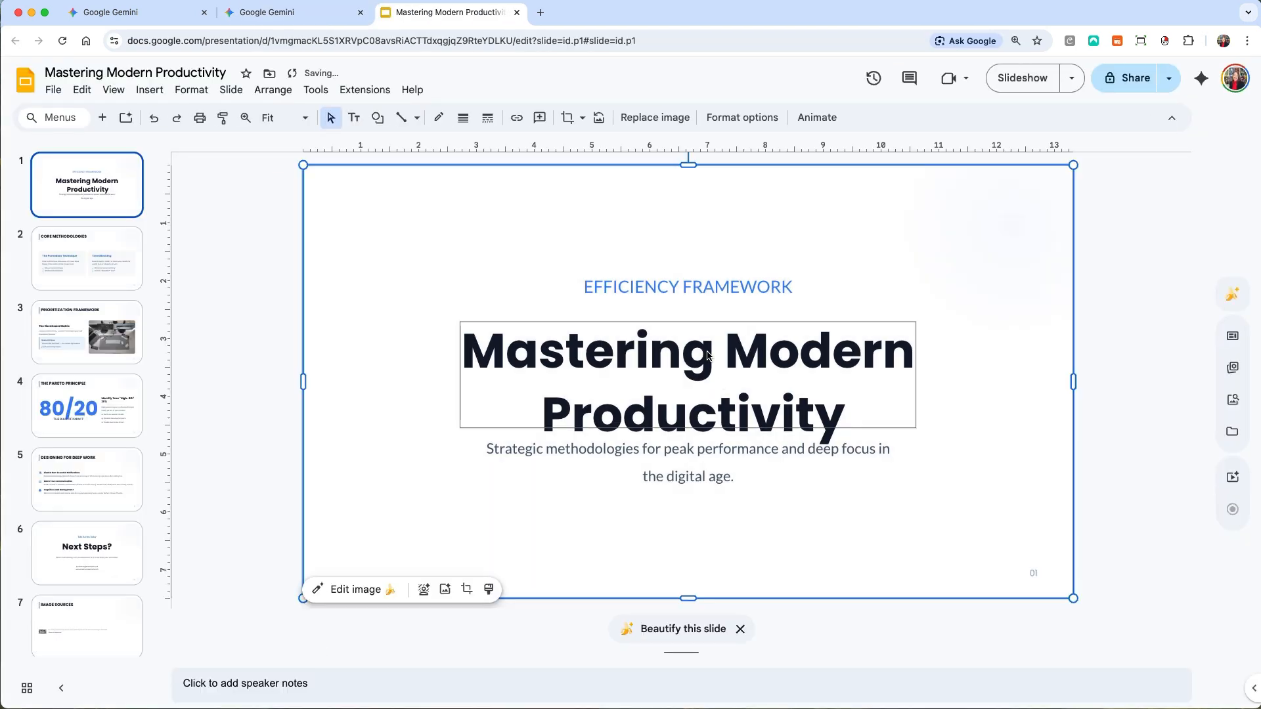
{"action": "double_click", "coordinate": [709, 352]}
{"action": "left_click", "coordinate": [710, 351]}
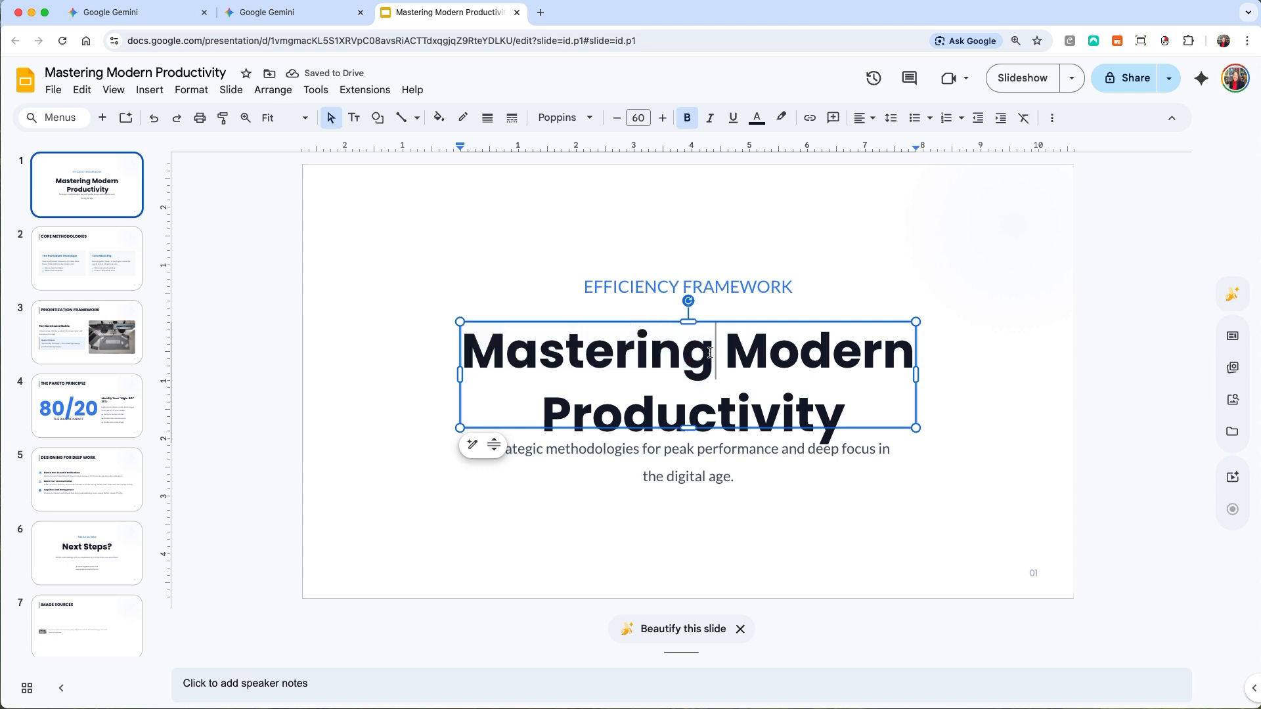
{"action": "left_click_drag", "start_coordinate": [709, 351], "coordinate": [428, 340]}
{"action": "left_click", "coordinate": [657, 394]}
{"action": "double_click", "coordinate": [733, 338]}
{"action": "left_click", "coordinate": [837, 296]}
{"action": "left_click", "coordinate": [784, 295]}
{"action": "left_click_drag", "start_coordinate": [875, 276], "coordinate": [875, 249]}
{"action": "left_click", "coordinate": [846, 450]}
{"action": "left_click_drag", "start_coordinate": [779, 487], "coordinate": [772, 513]}
{"action": "left_click", "coordinate": [916, 547]}
- Look through slides 3 to 7 and find the presentation's download option
{"action": "left_click", "coordinate": [92, 332]}
{"action": "left_click", "coordinate": [69, 405]}
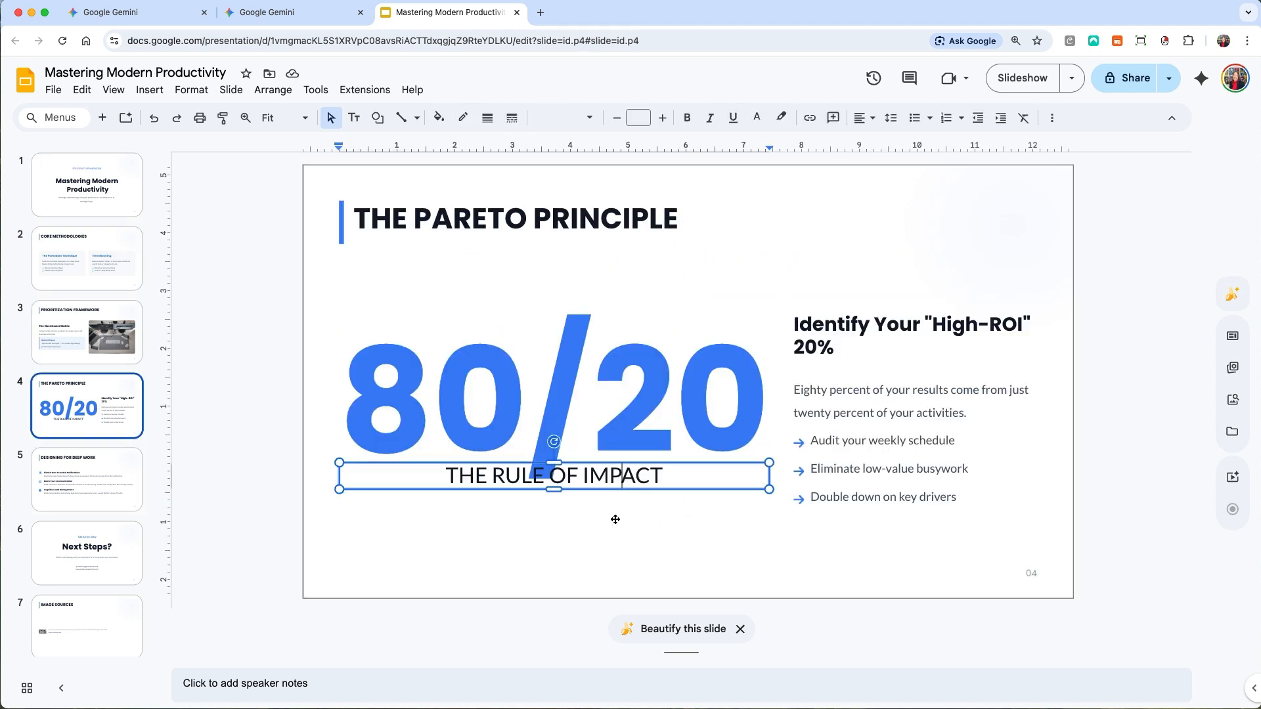
{"action": "left_click", "coordinate": [44, 497]}
{"action": "left_click", "coordinate": [77, 570]}
{"action": "left_click", "coordinate": [105, 615]}
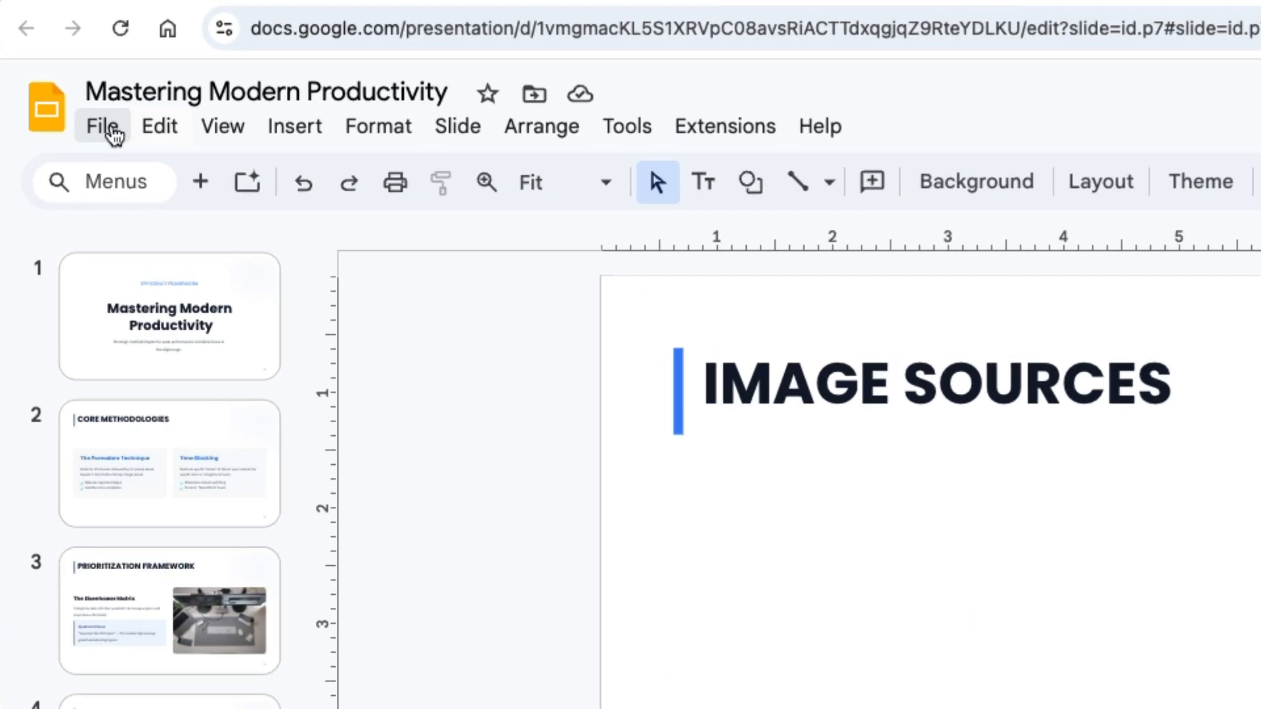
{"action": "left_click", "coordinate": [105, 127]}
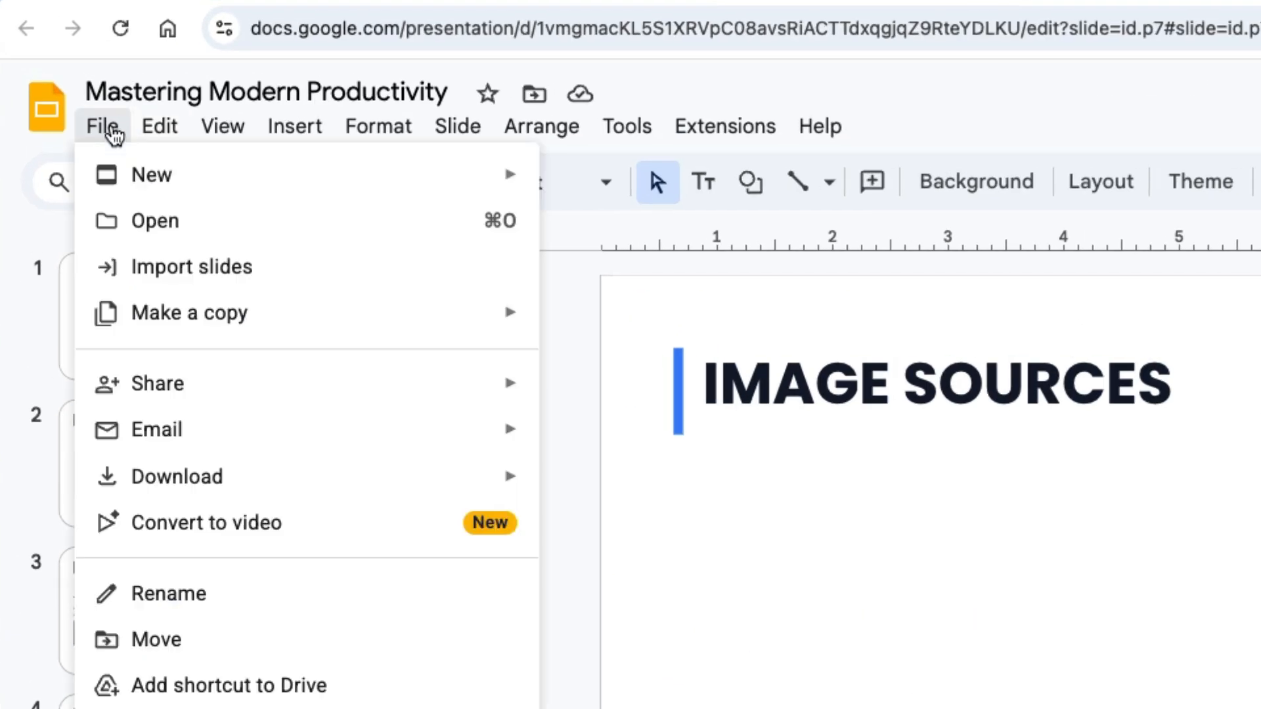
{"action": "mouse_move", "coordinate": [258, 468]}
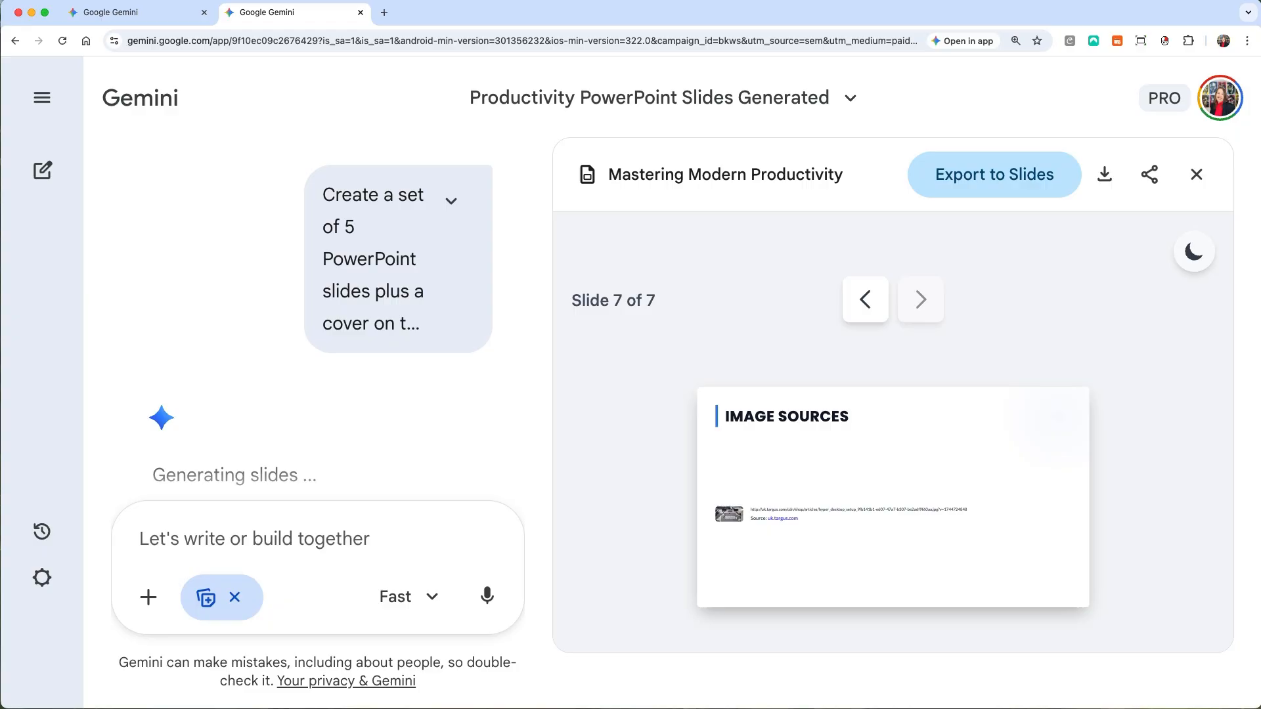
- Switch back to Gemini and ask for the slides to be more modern and have a black background
{"action": "type", "text": "I'd like the slides to be more modern and have a black background"}
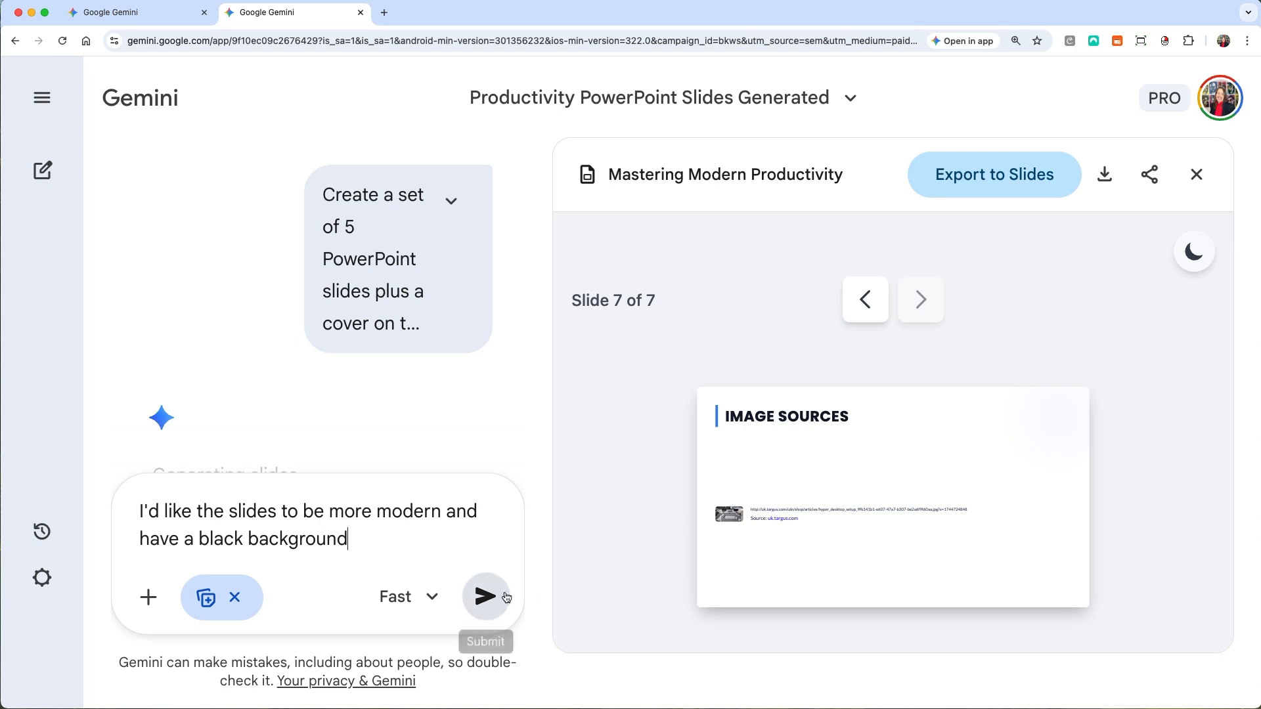
{"action": "left_click", "coordinate": [486, 596]}
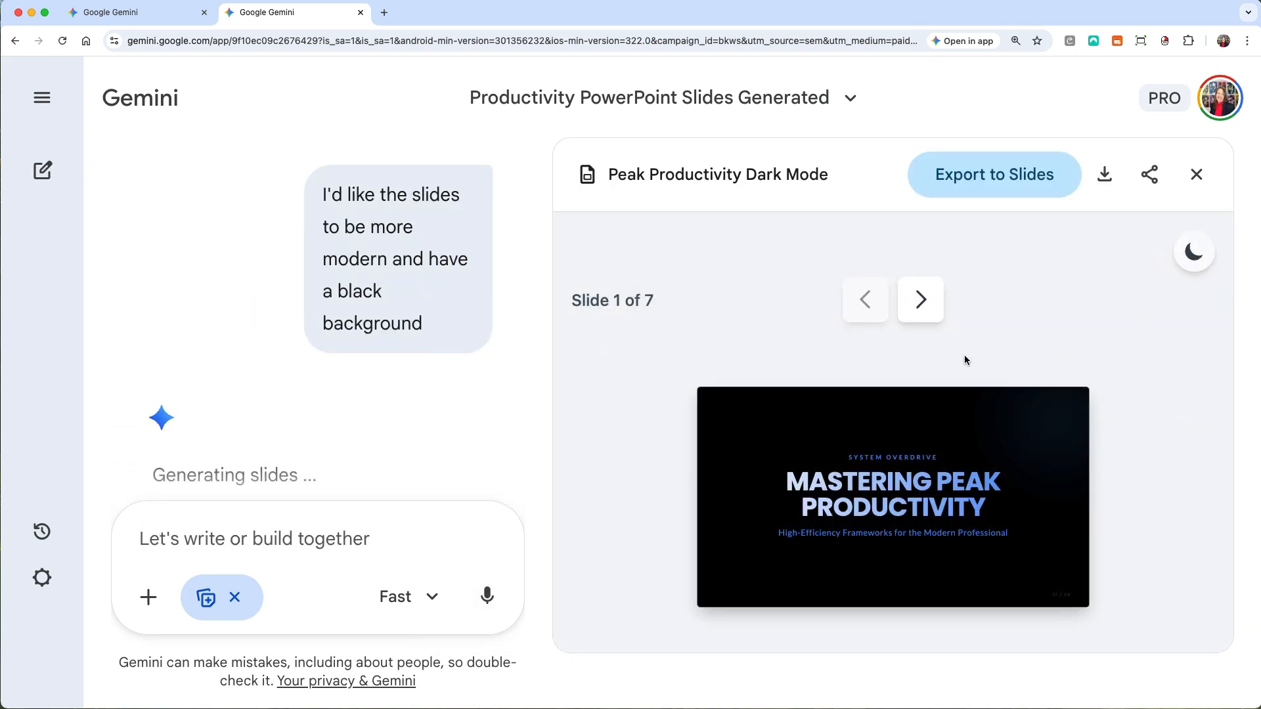
- Page through the black-background version of the productivity deck up to slide 6
{"action": "left_click", "coordinate": [922, 300]}
{"action": "left_click", "coordinate": [923, 302]}
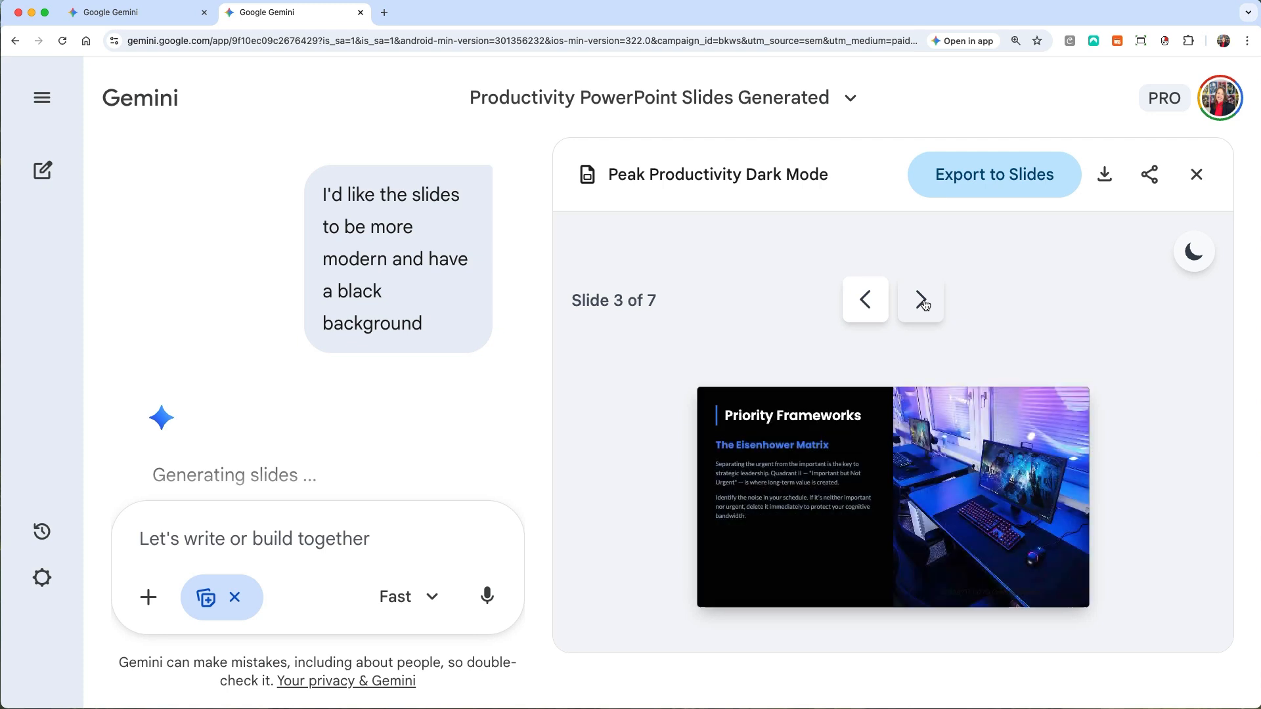
{"action": "left_click", "coordinate": [921, 301]}
{"action": "left_click", "coordinate": [921, 301]}
{"action": "left_click", "coordinate": [921, 301]}
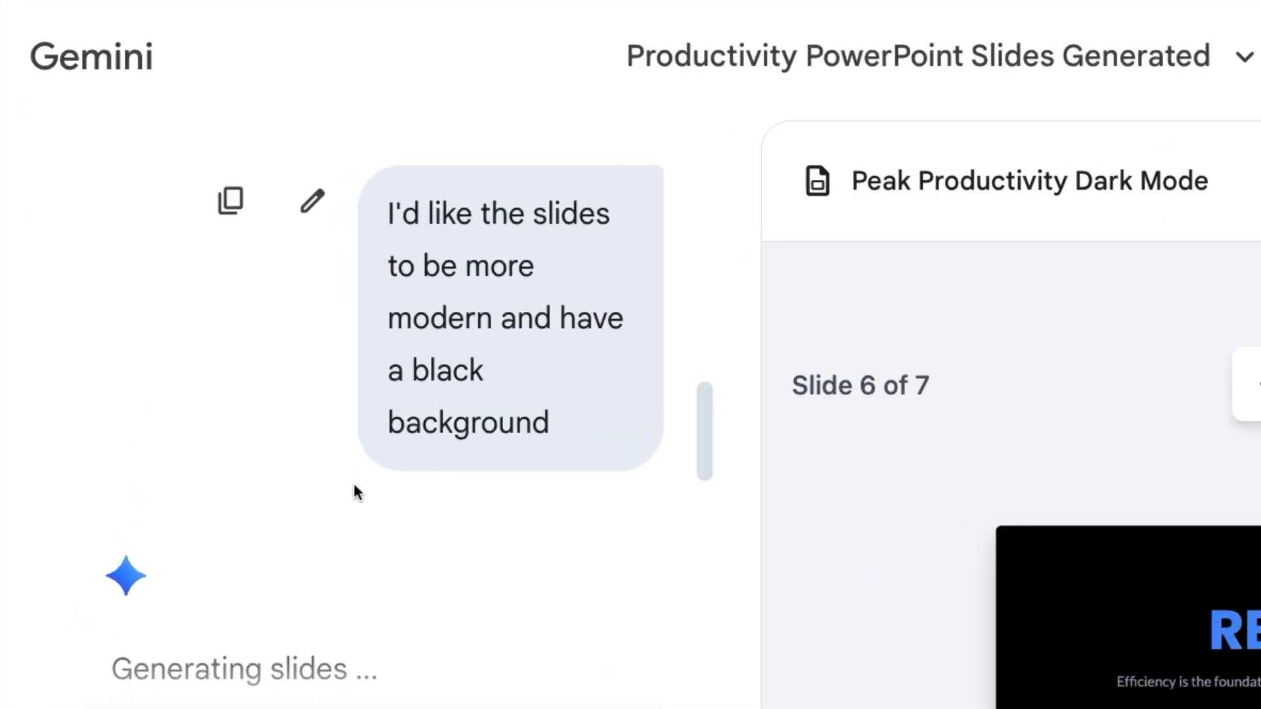
- Find the earlier Mastering Modern Productivity deck in the conversation and reopen it
{"action": "scroll", "coordinate": [306, 369], "scroll_direction": "up", "scroll_amount": 5}
{"action": "scroll", "coordinate": [364, 509], "scroll_direction": "up", "scroll_amount": 8}
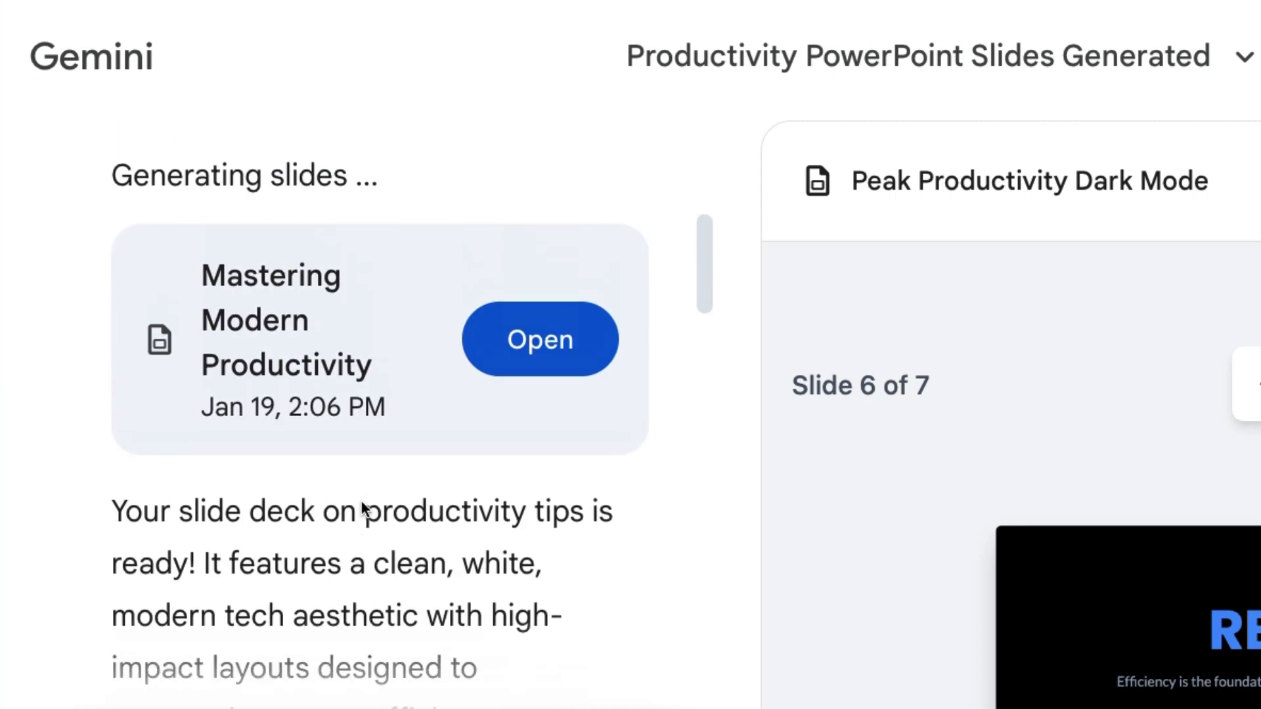
{"action": "left_click", "coordinate": [536, 380]}
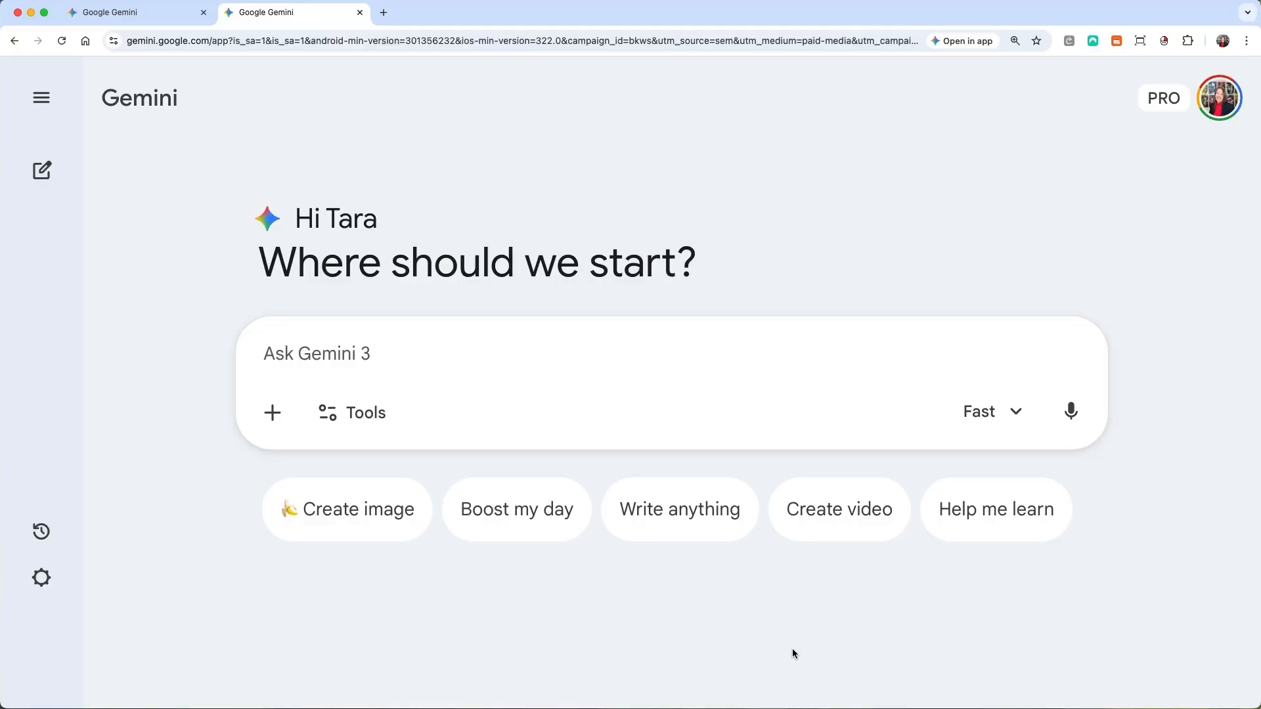
- Use Canvas to generate 4 slides plus a cover on YouTube best practices from pasted notes, with black background, red accents and modern minimal look
{"action": "left_click", "coordinate": [354, 414]}
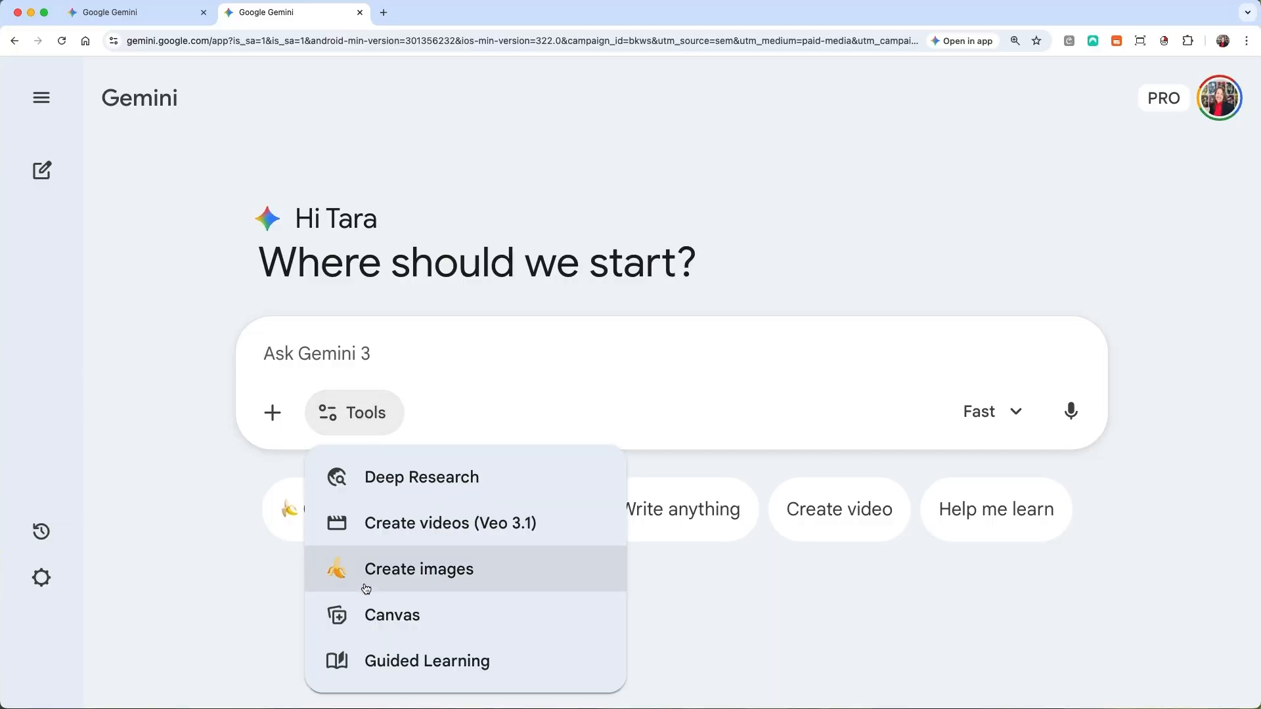
{"action": "left_click", "coordinate": [368, 614]}
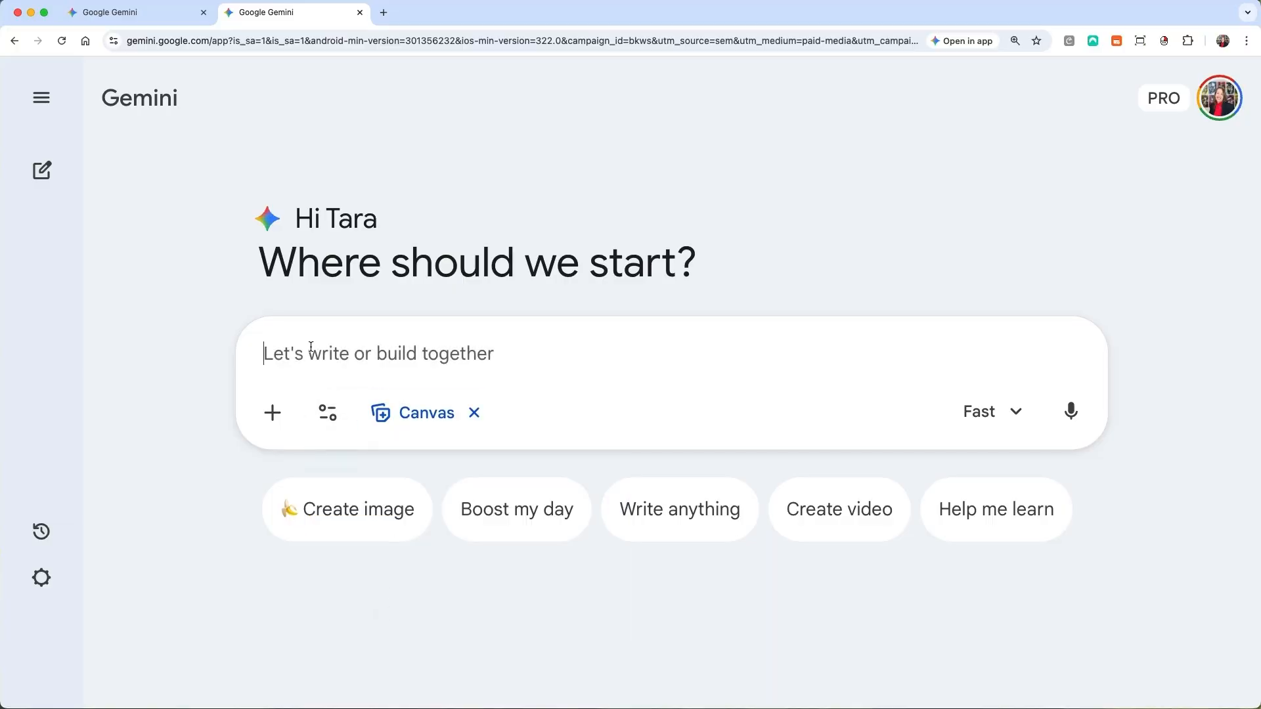
{"action": "key", "text": "super+v"}
{"action": "scroll", "coordinate": [330, 338], "scroll_direction": "up", "scroll_amount": 10}
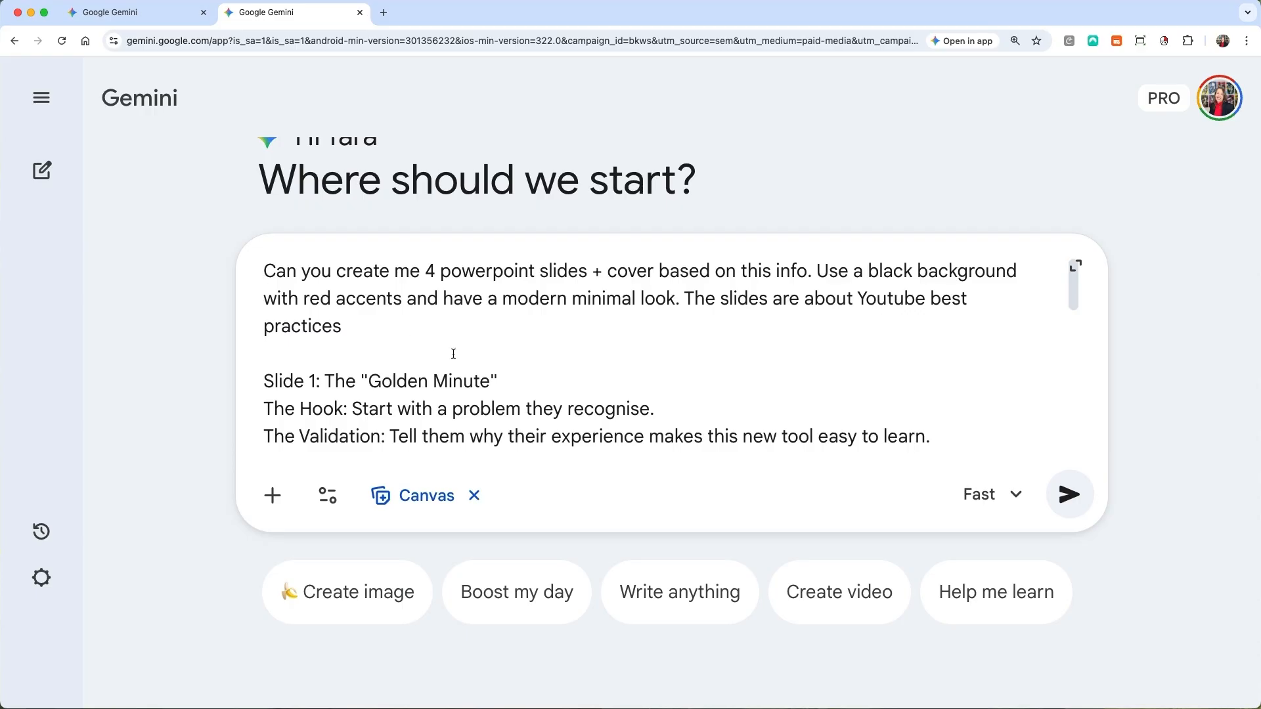
{"action": "scroll", "coordinate": [454, 354], "scroll_direction": "down", "scroll_amount": 5}
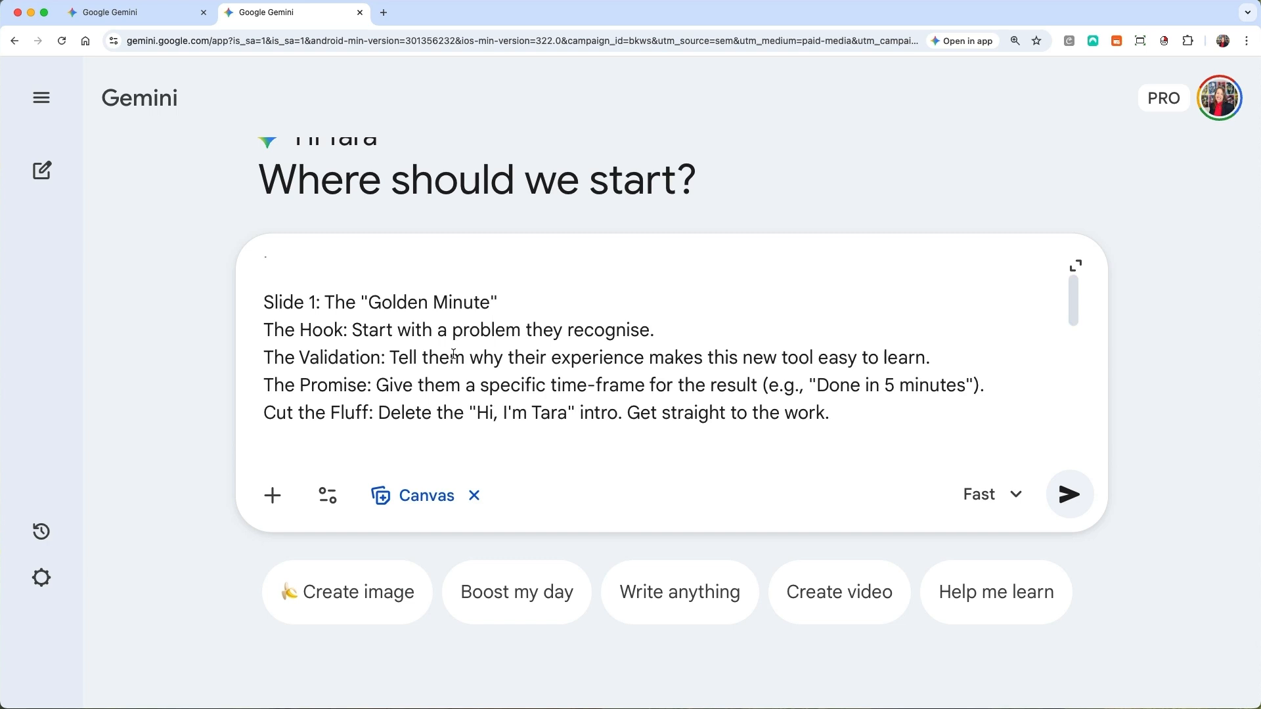
{"action": "scroll", "coordinate": [453, 354], "scroll_direction": "down", "scroll_amount": 6}
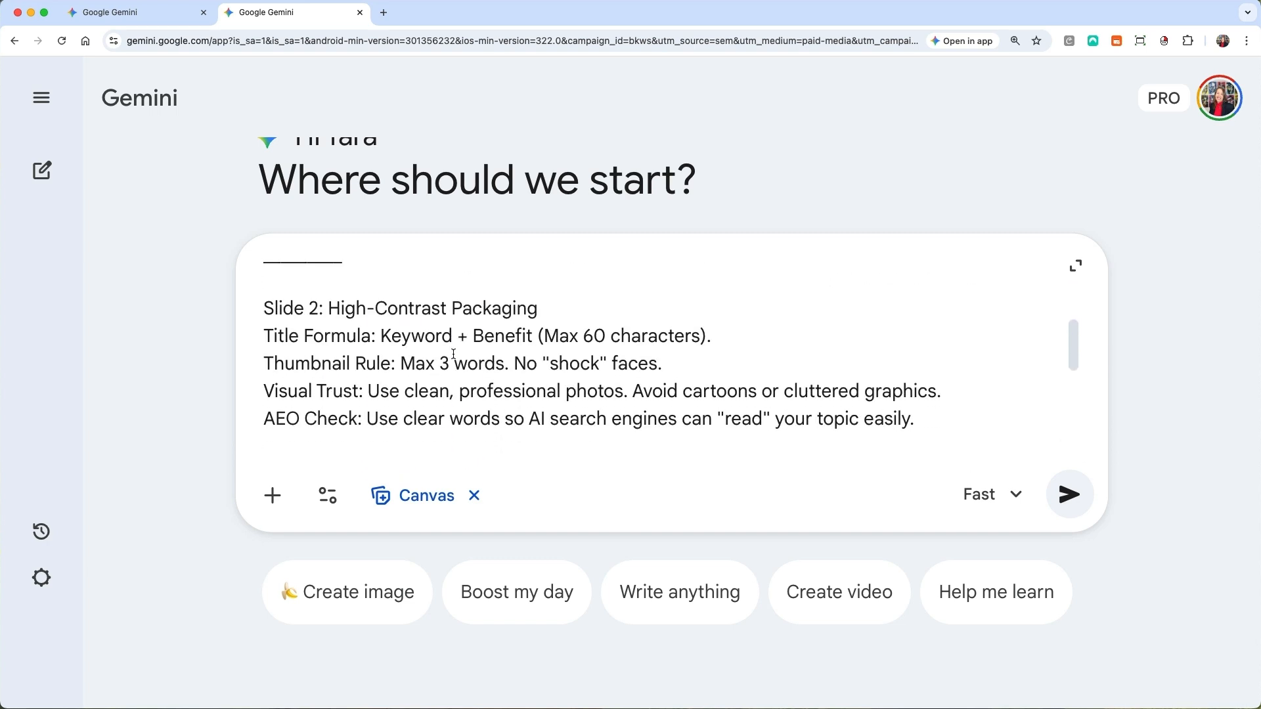
{"action": "scroll", "coordinate": [453, 354], "scroll_direction": "down", "scroll_amount": 10}
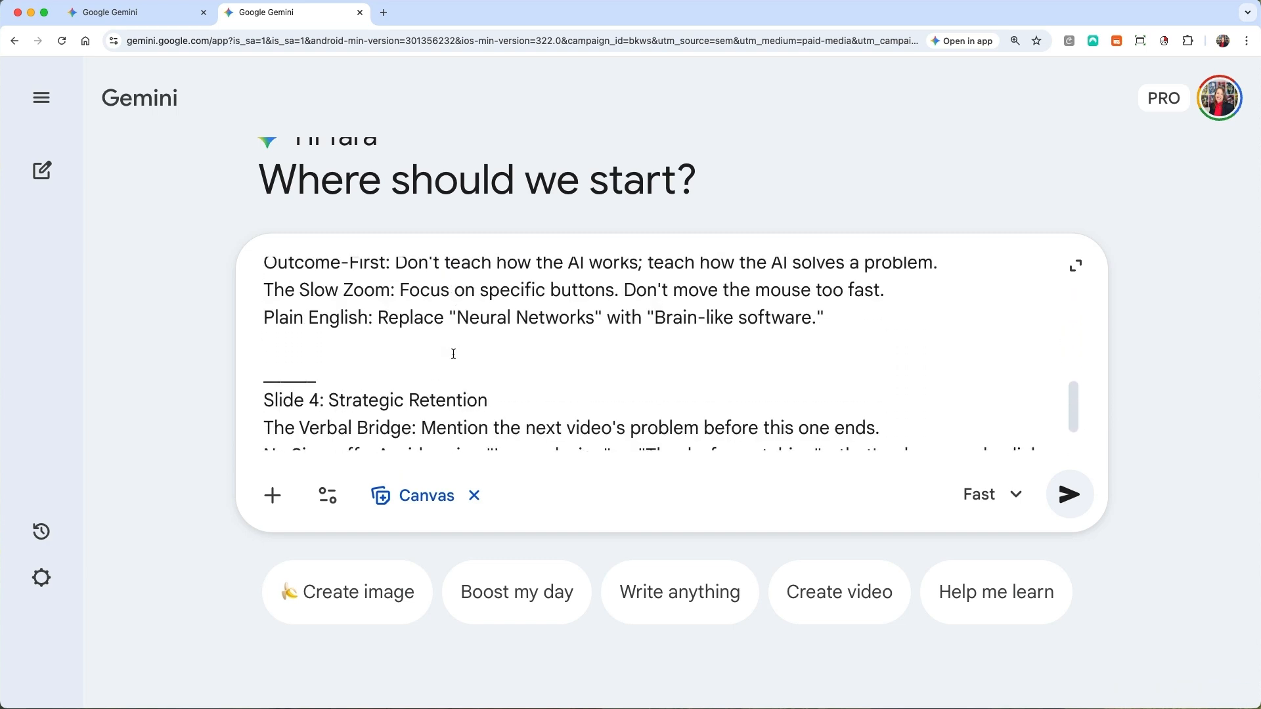
{"action": "left_click", "coordinate": [1069, 497]}
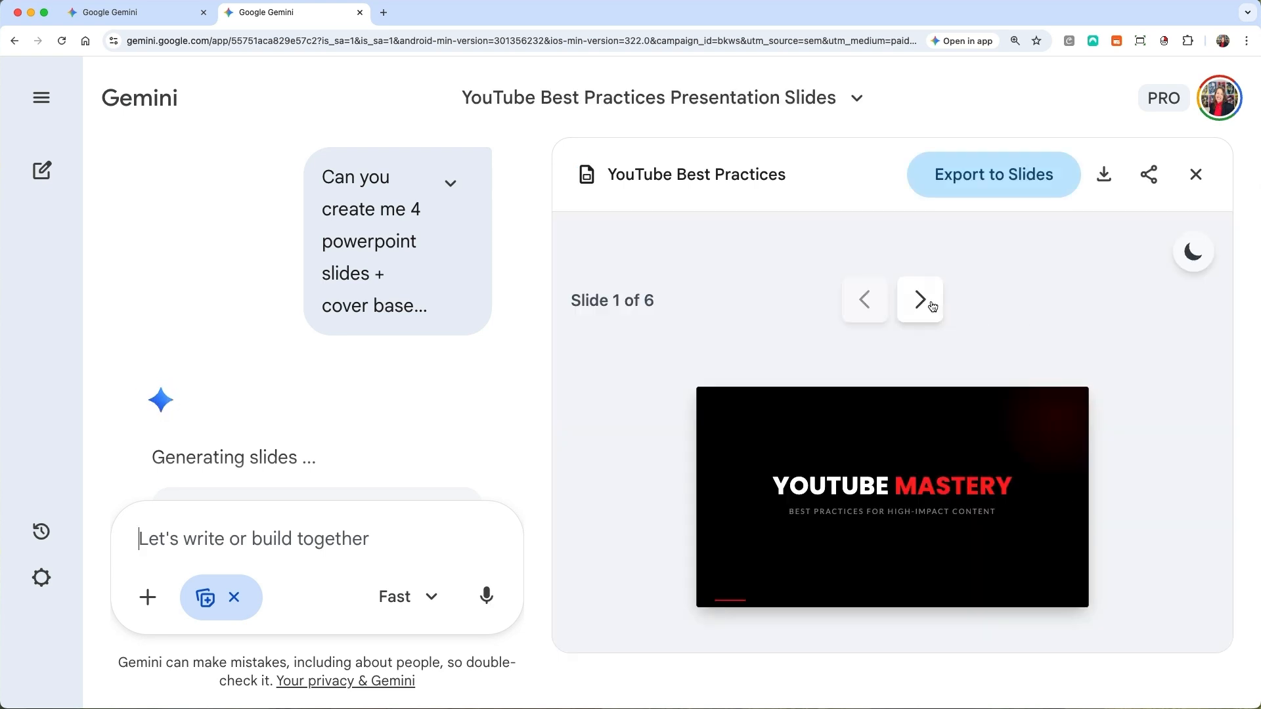
- Page through all slides of the YouTube Best Practices deck and return to slide 2 to examine its layout
{"action": "left_click", "coordinate": [929, 304]}
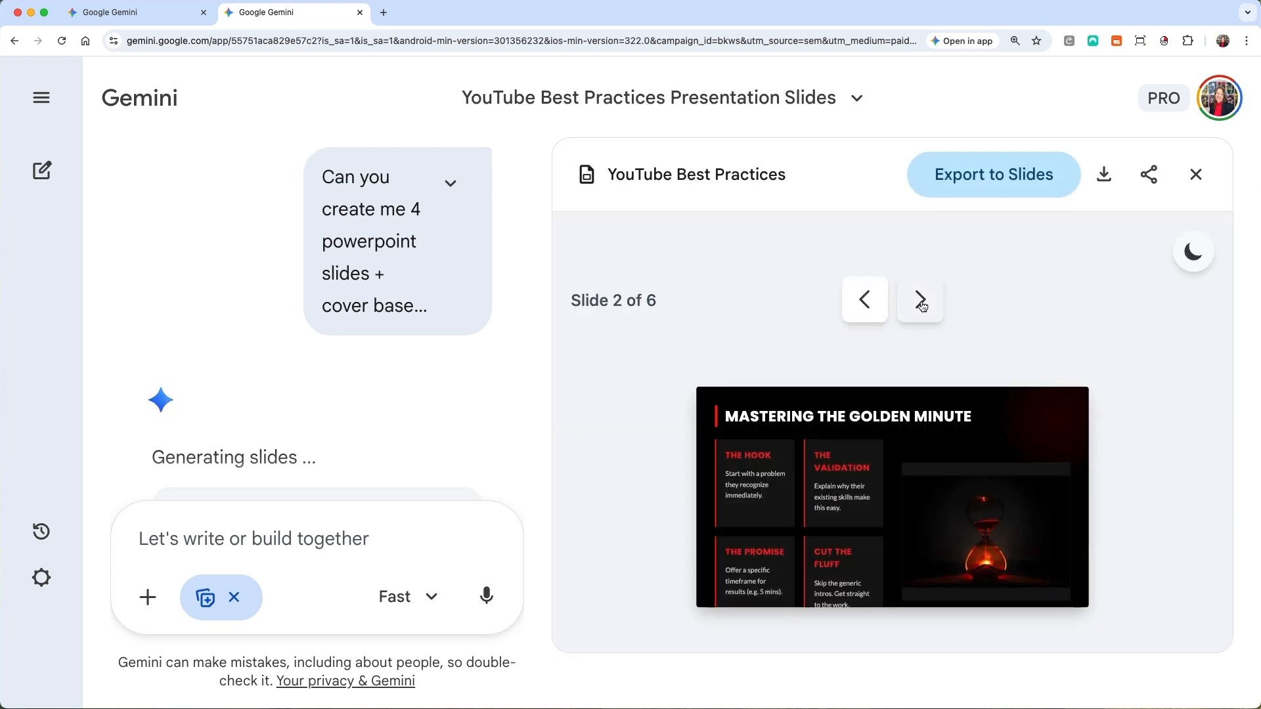
{"action": "left_click", "coordinate": [921, 303]}
{"action": "left_click", "coordinate": [921, 302]}
{"action": "left_click", "coordinate": [922, 305]}
{"action": "left_click", "coordinate": [922, 304]}
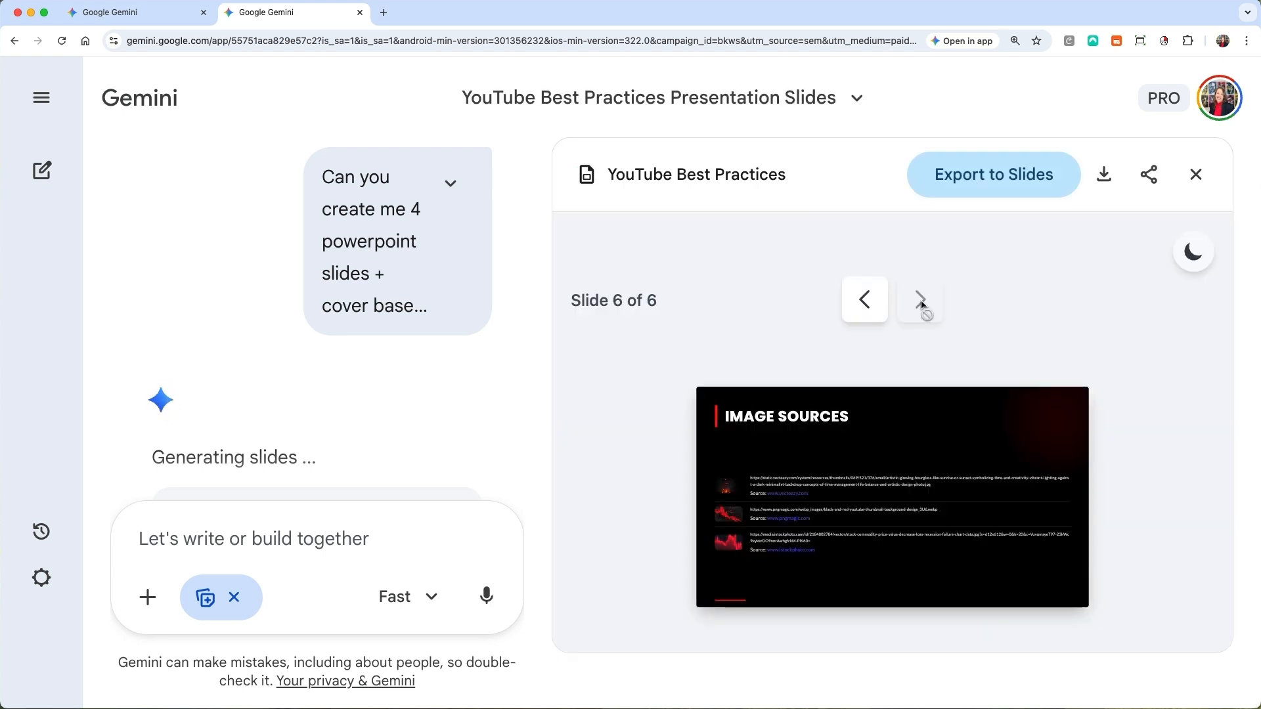
{"action": "left_click", "coordinate": [865, 304]}
{"action": "left_click", "coordinate": [866, 303]}
{"action": "left_click", "coordinate": [871, 310]}
{"action": "left_click", "coordinate": [872, 311]}
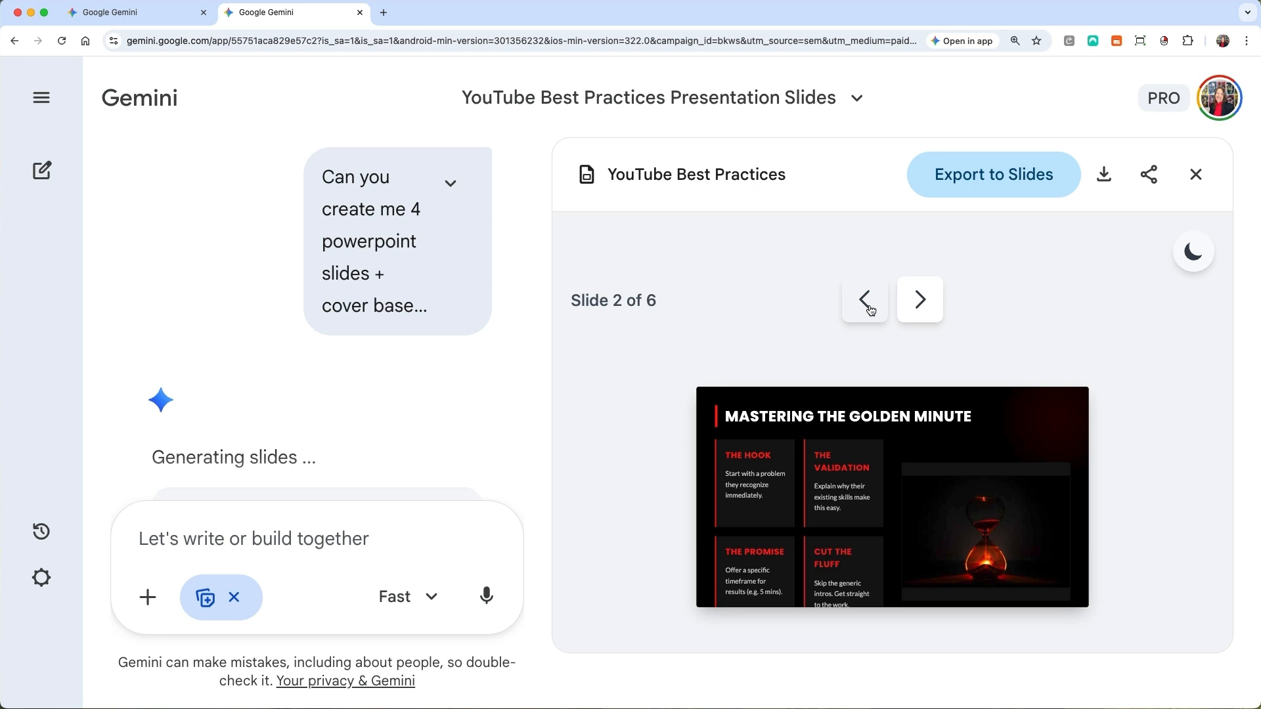
- Ask Gemini to fix the text falling off the bottom of slide 2 and add a Youtubey background image to the cover
{"action": "type", "text": "the text is falling off the bottom on slide "}
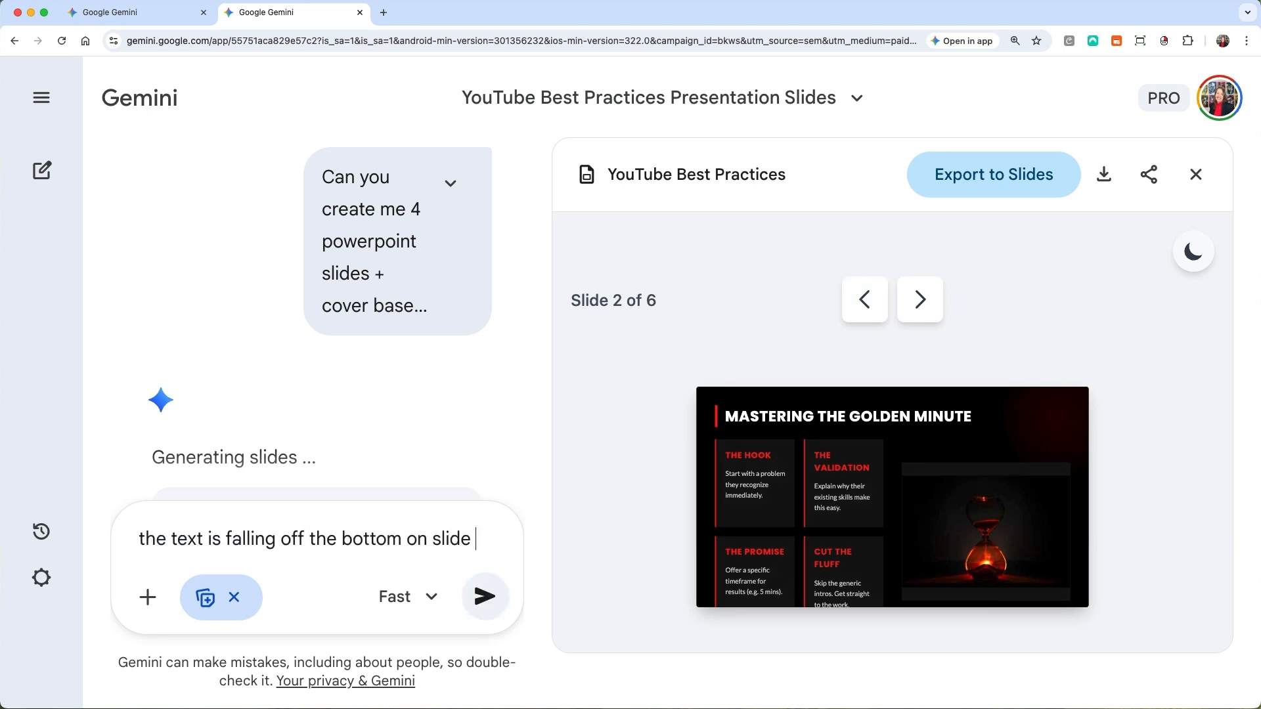
{"action": "type", "text": "2 and can you add a Youtubey bac"}
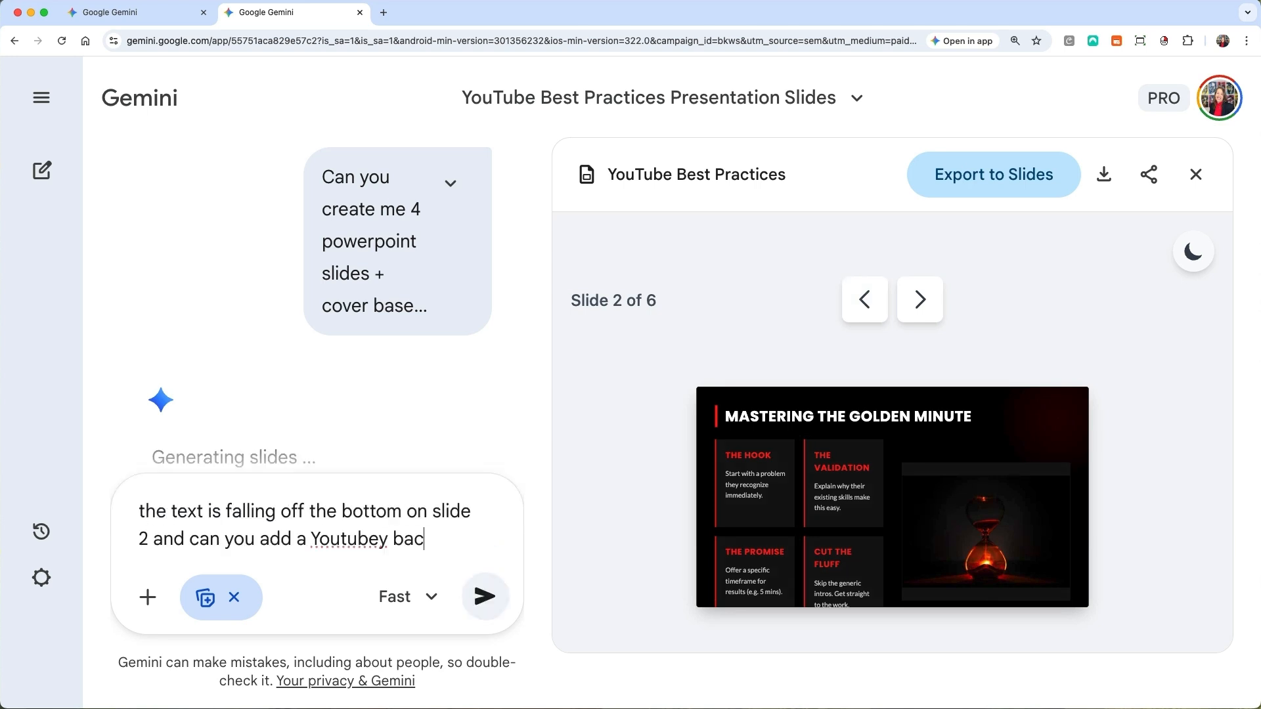
{"action": "type", "text": "kground image to the cover"}
{"action": "left_click", "coordinate": [474, 599]}
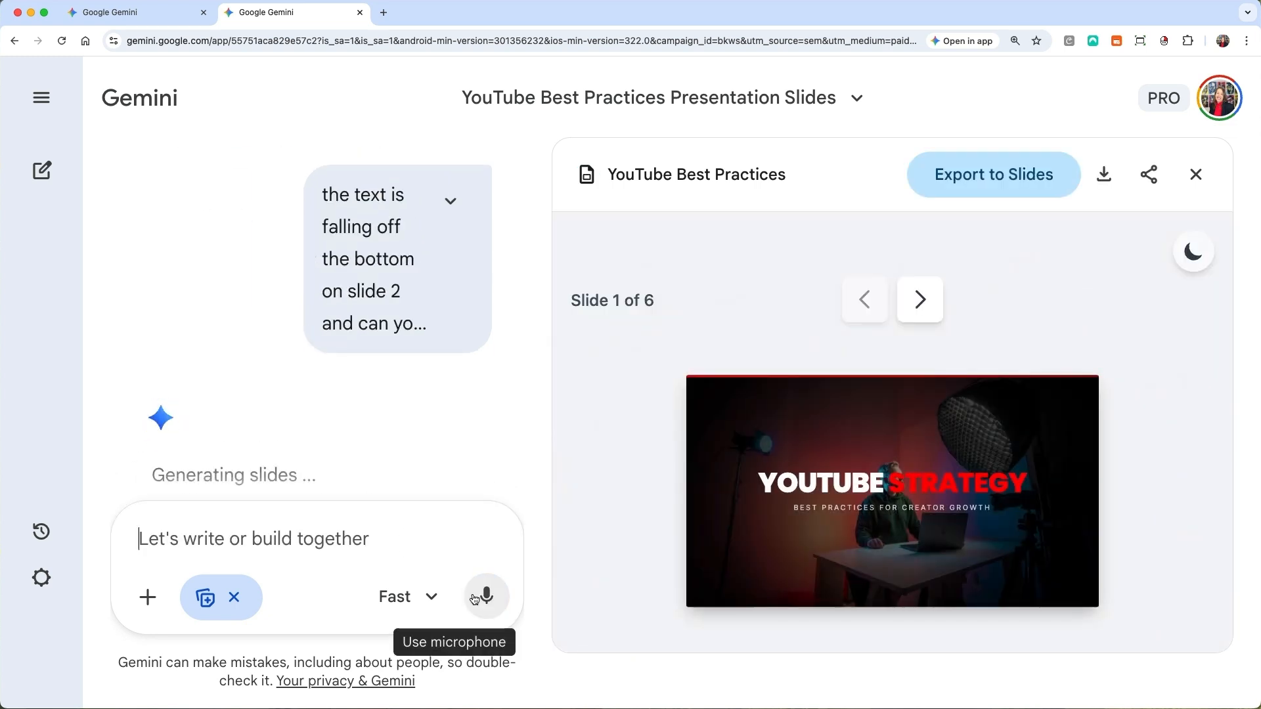
- Page through the revised YouTube Best Practices deck to its last slide, and export it to Google Slides to open the presentation there
{"action": "left_click", "coordinate": [920, 300]}
{"action": "left_click", "coordinate": [920, 301]}
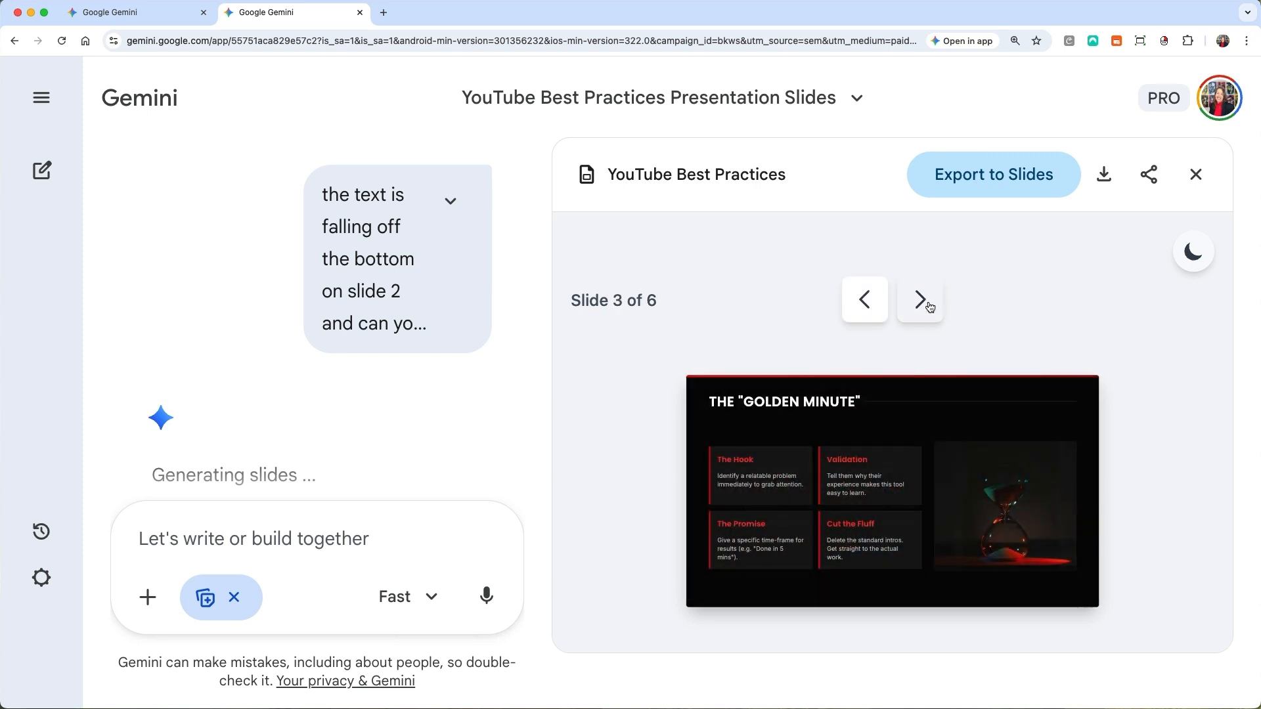
{"action": "left_click", "coordinate": [929, 305]}
{"action": "left_click", "coordinate": [929, 305]}
{"action": "left_click", "coordinate": [927, 311]}
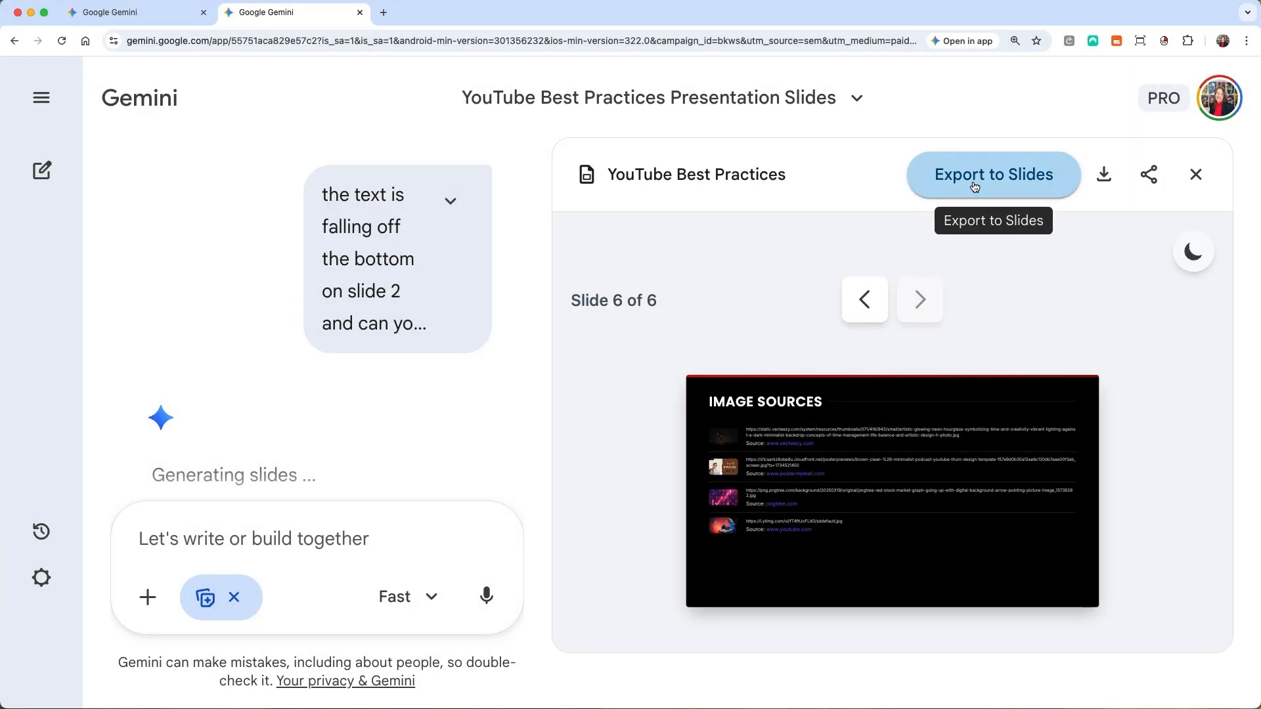
{"action": "left_click", "coordinate": [975, 186]}
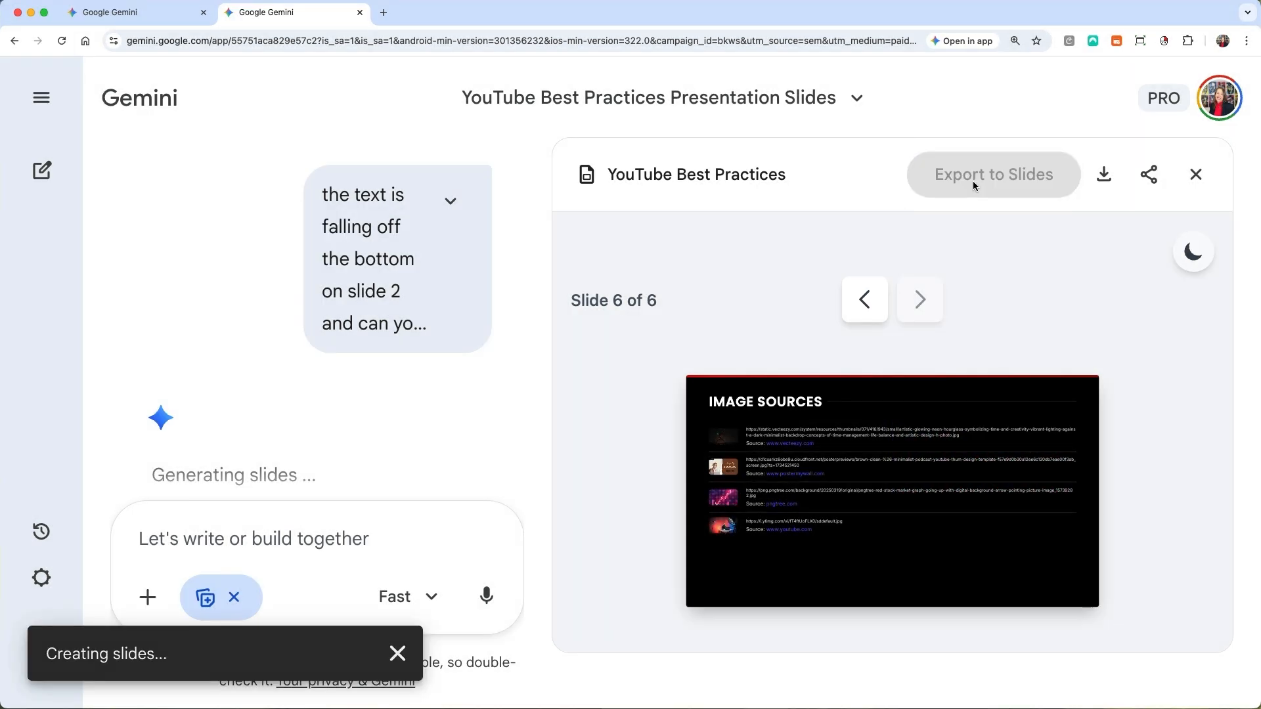
{"action": "left_click", "coordinate": [352, 652]}
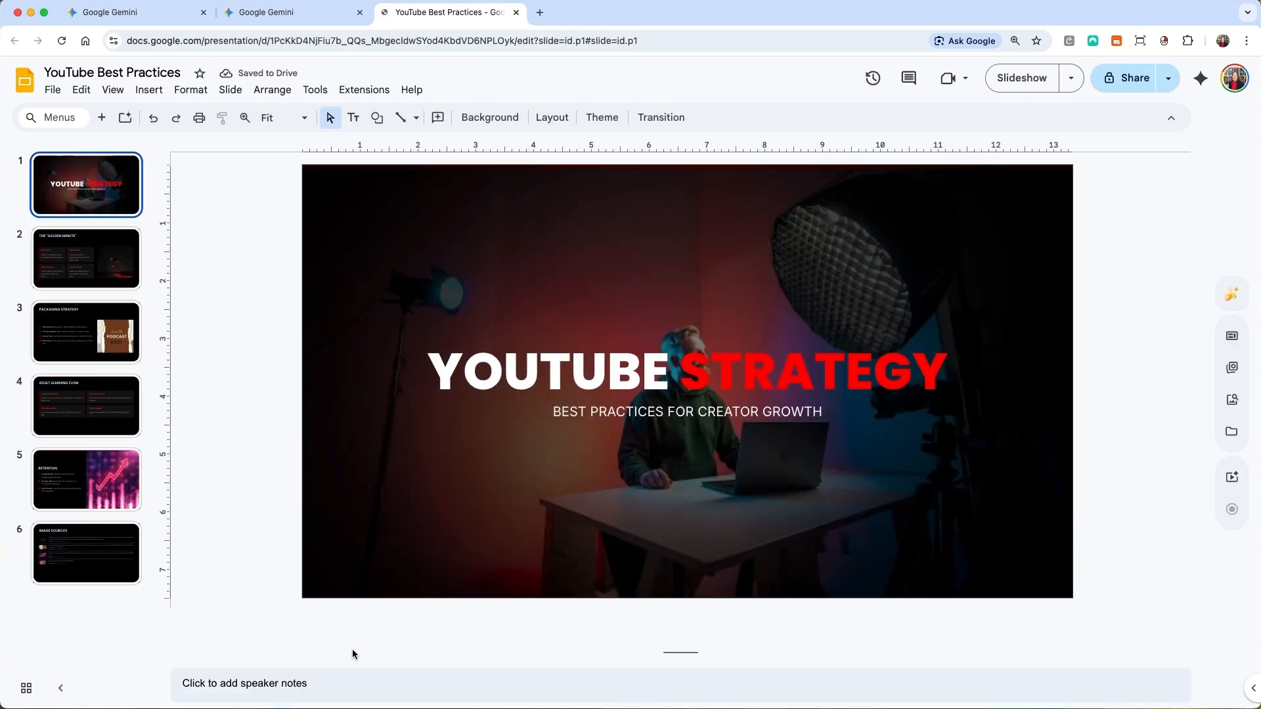
- Replace "CREATOR GROWTH" in the cover slide's subtitle with "BUSINESS"
{"action": "left_click", "coordinate": [571, 371]}
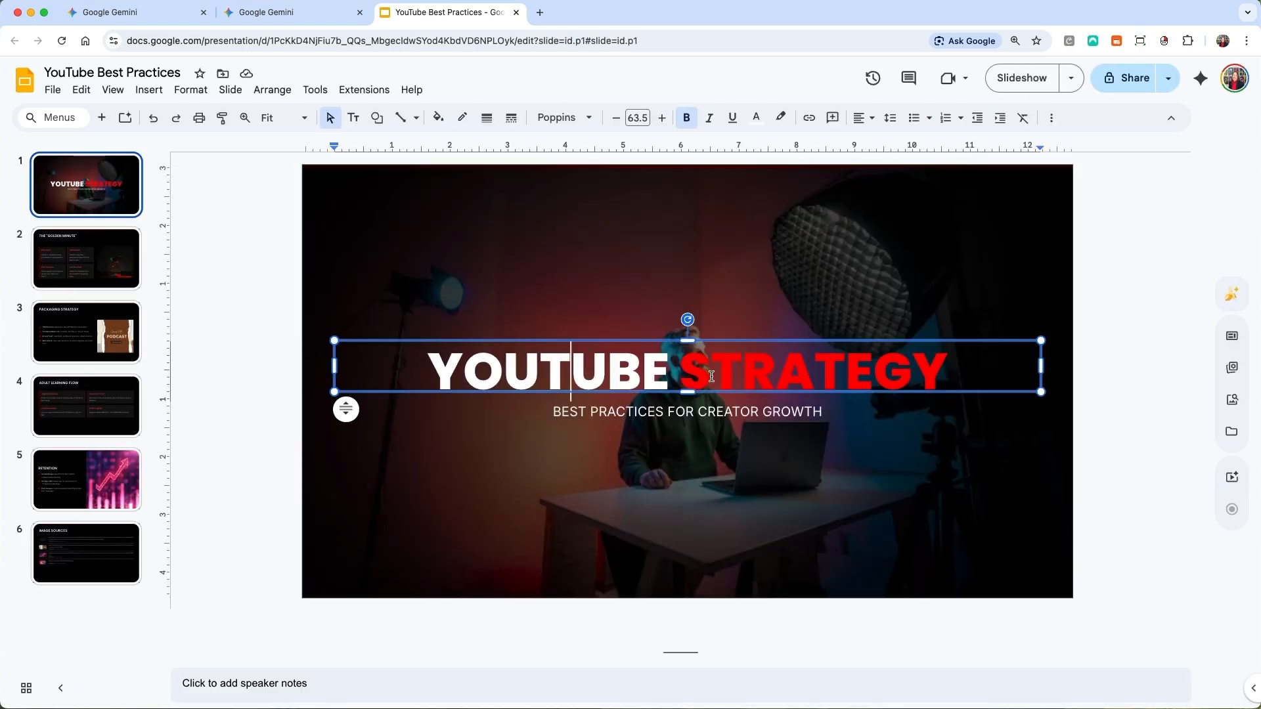
{"action": "left_click", "coordinate": [829, 415]}
{"action": "left_click_drag", "start_coordinate": [829, 415], "coordinate": [697, 413]}
{"action": "type", "text": "BUSIN"}
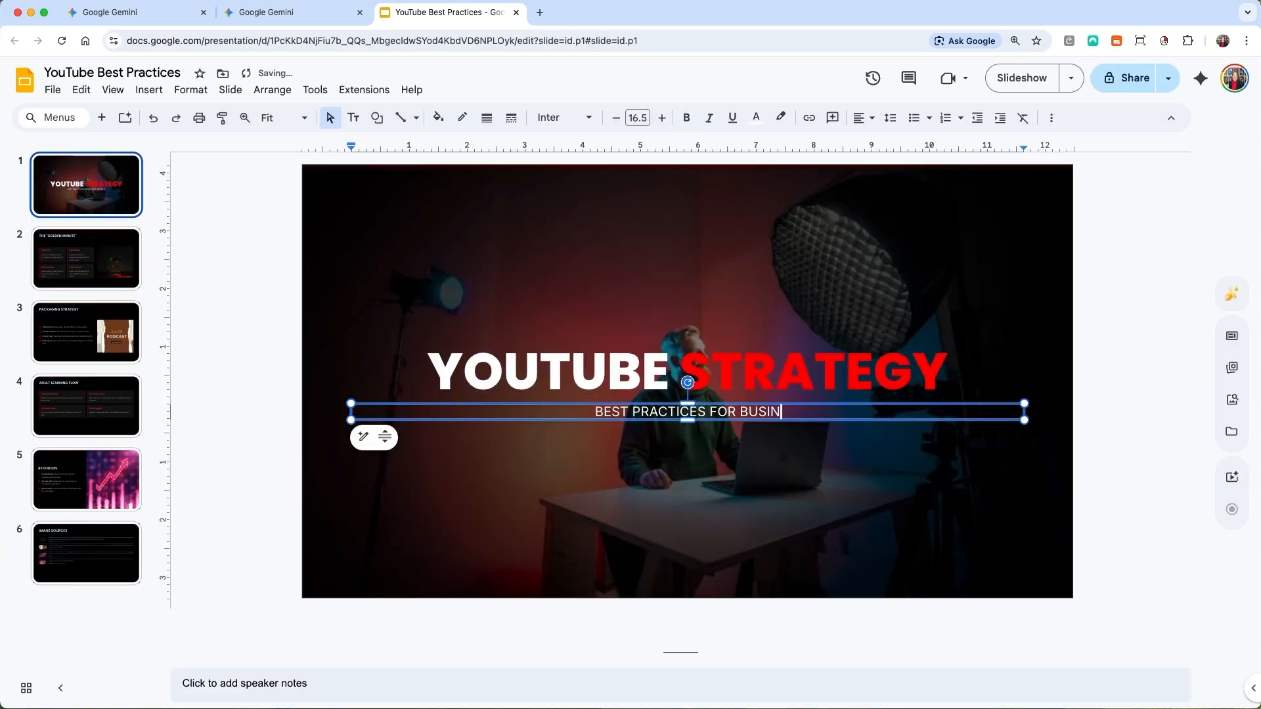
{"action": "type", "text": "ESS"}
{"action": "left_click", "coordinate": [578, 473]}
- Go through slides 2 to 5 of the exported presentation, selecting elements on slides 2 and 3 to check that they are editable
{"action": "left_click", "coordinate": [98, 275]}
{"action": "left_click", "coordinate": [444, 359]}
{"action": "left_click", "coordinate": [85, 349]}
{"action": "left_click", "coordinate": [899, 407]}
{"action": "left_click", "coordinate": [109, 409]}
{"action": "left_click", "coordinate": [108, 482]}
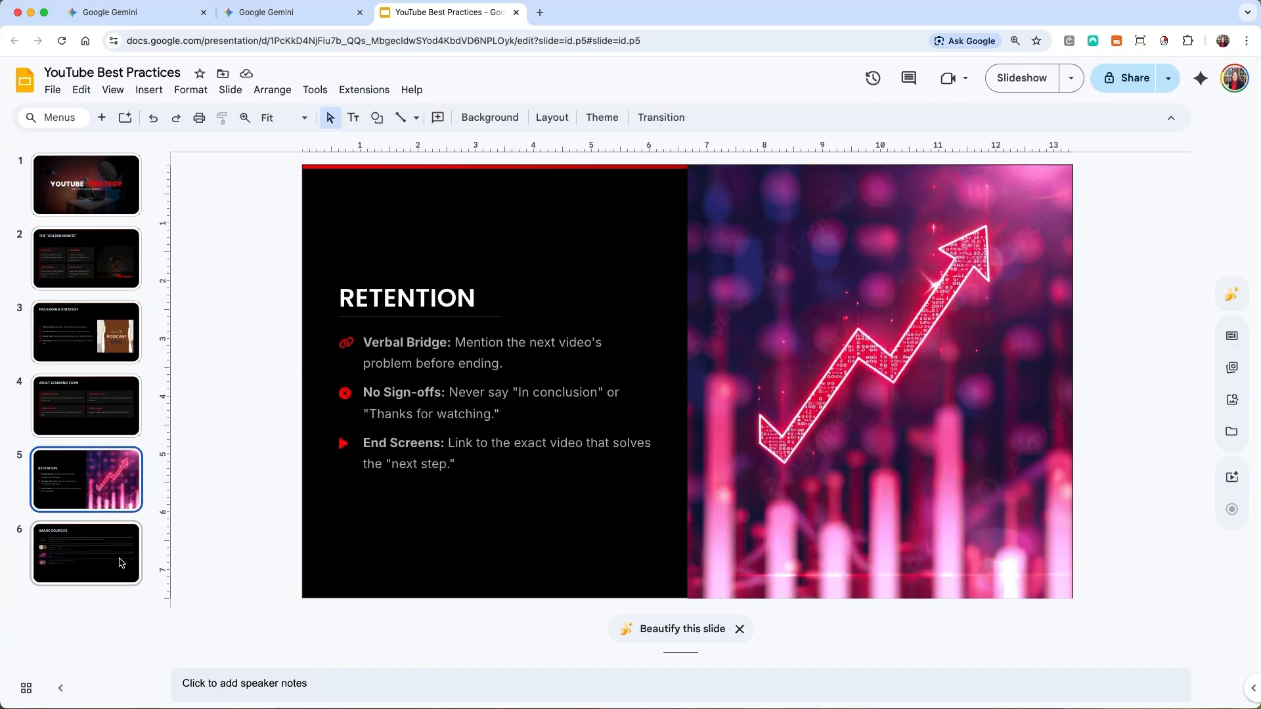